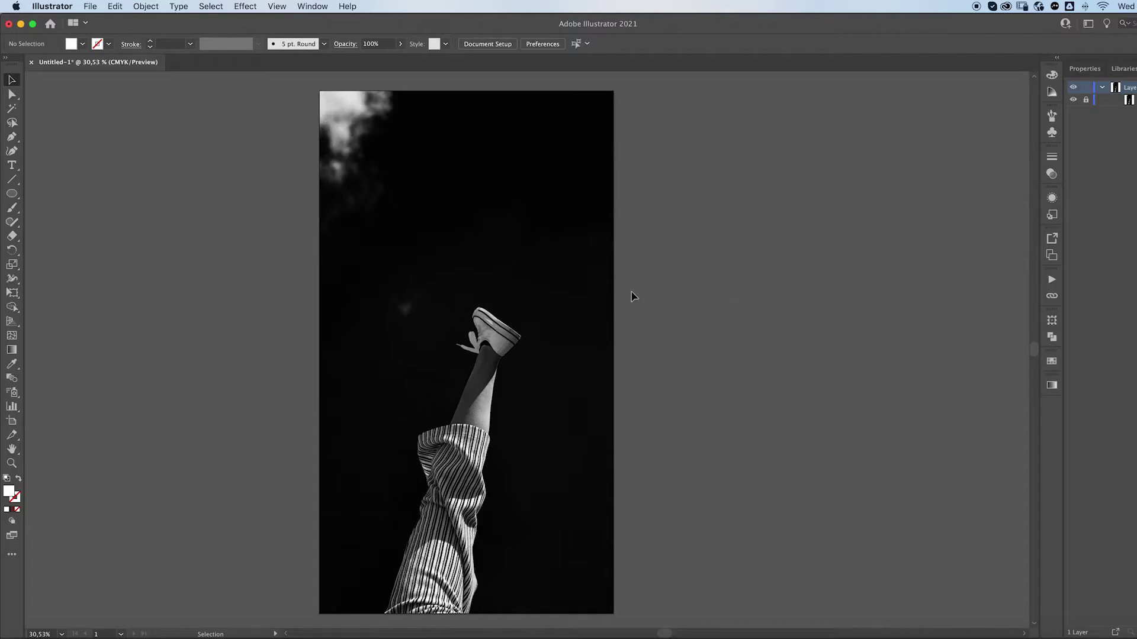
Step: Add the text 'TO INFINITY AND BEYOND' near the top of the photo
left_click(11, 166)
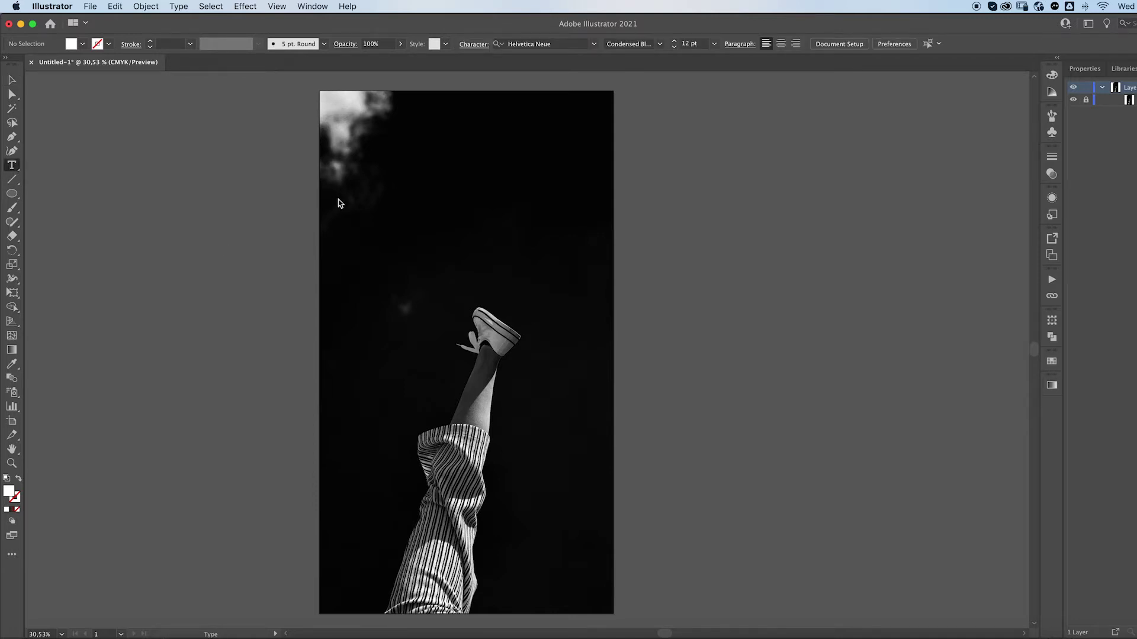
left_click(388, 203)
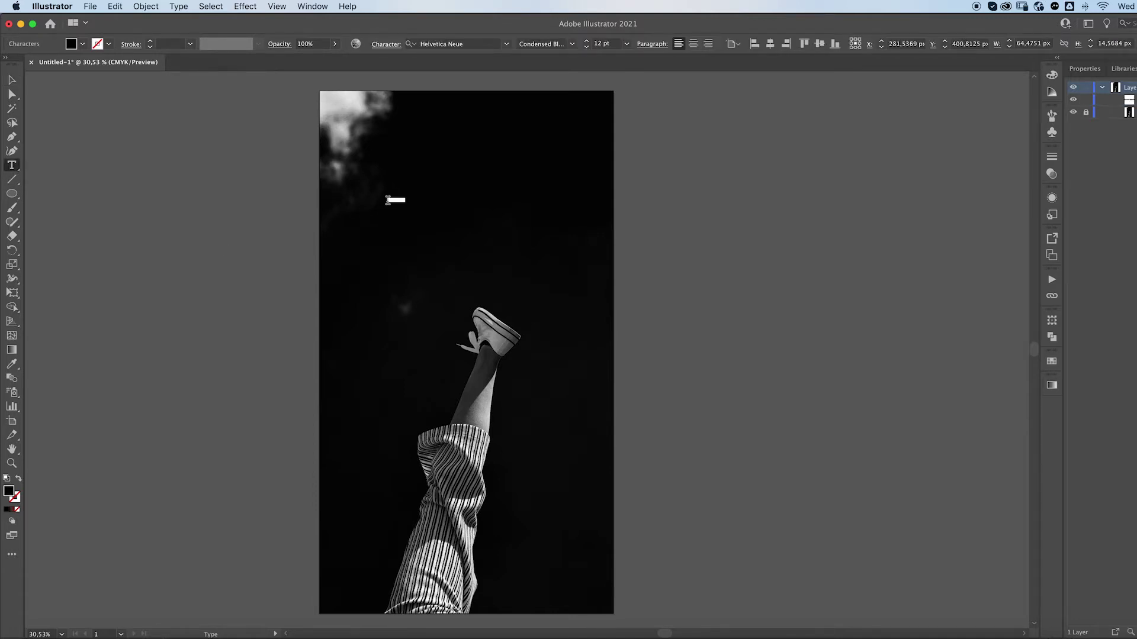
type("TO")
key("super+v")
Step: Scale the slogan to about 108 pt, move it to the top, and fill it white (FFFFFF)
left_click(12, 80)
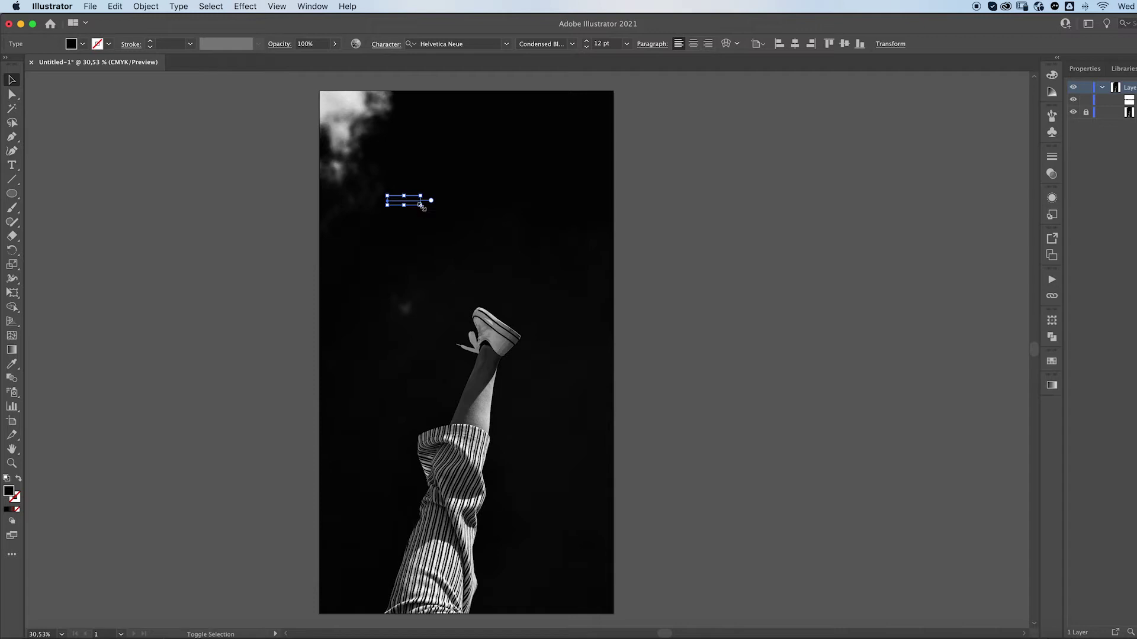
left_click_drag(421, 206, 692, 282)
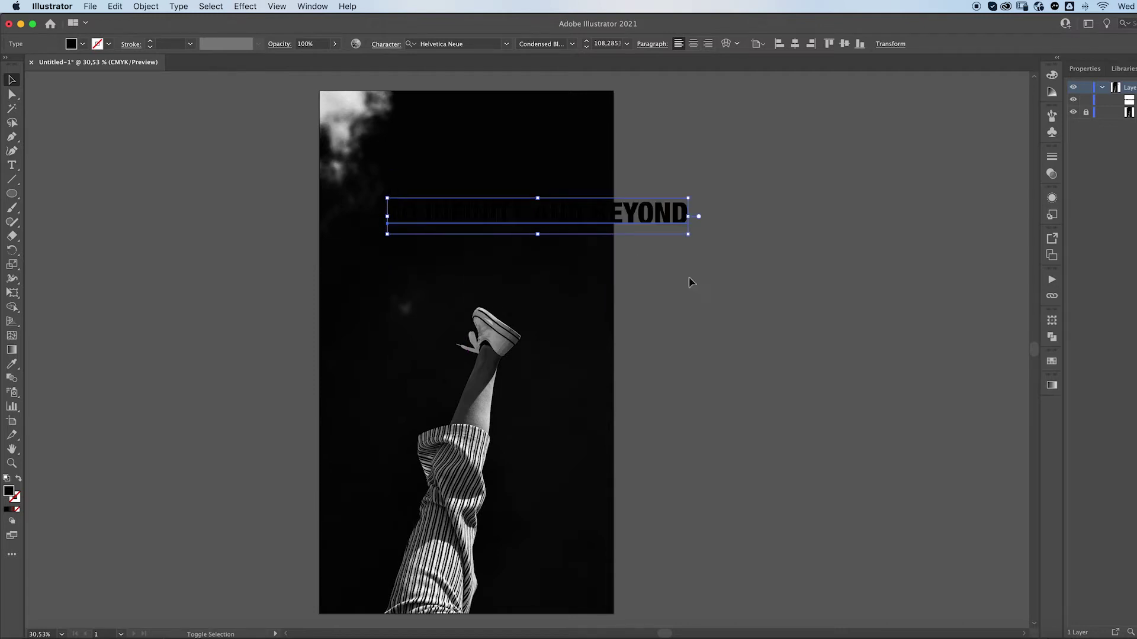
left_click_drag(599, 223, 529, 168)
double_click(9, 491)
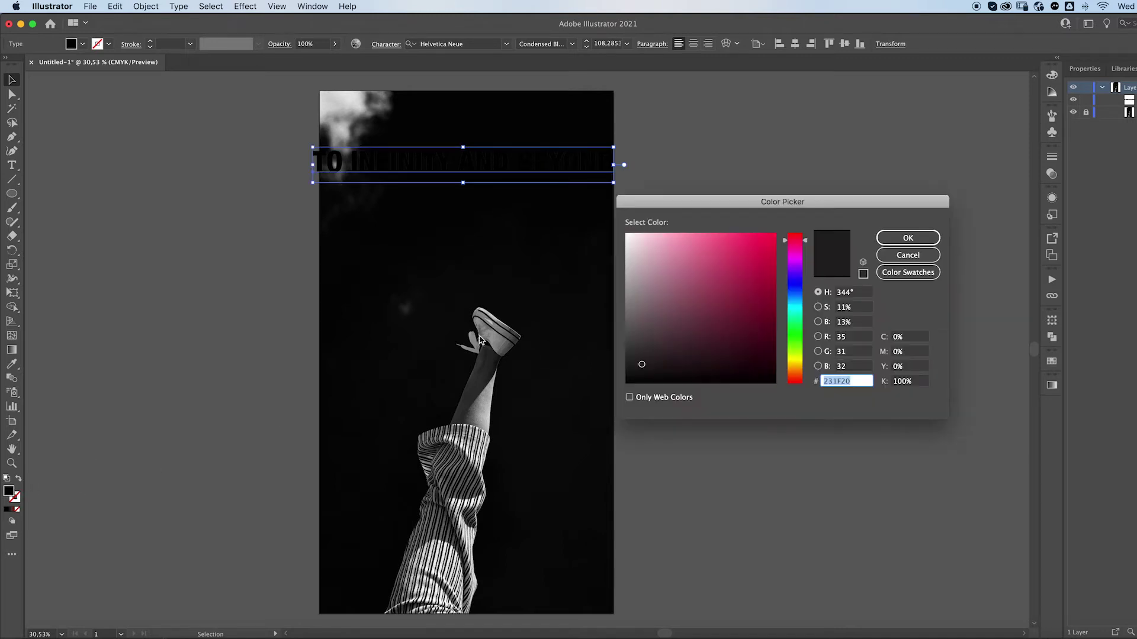
left_click_drag(633, 295, 606, 222)
left_click(921, 240)
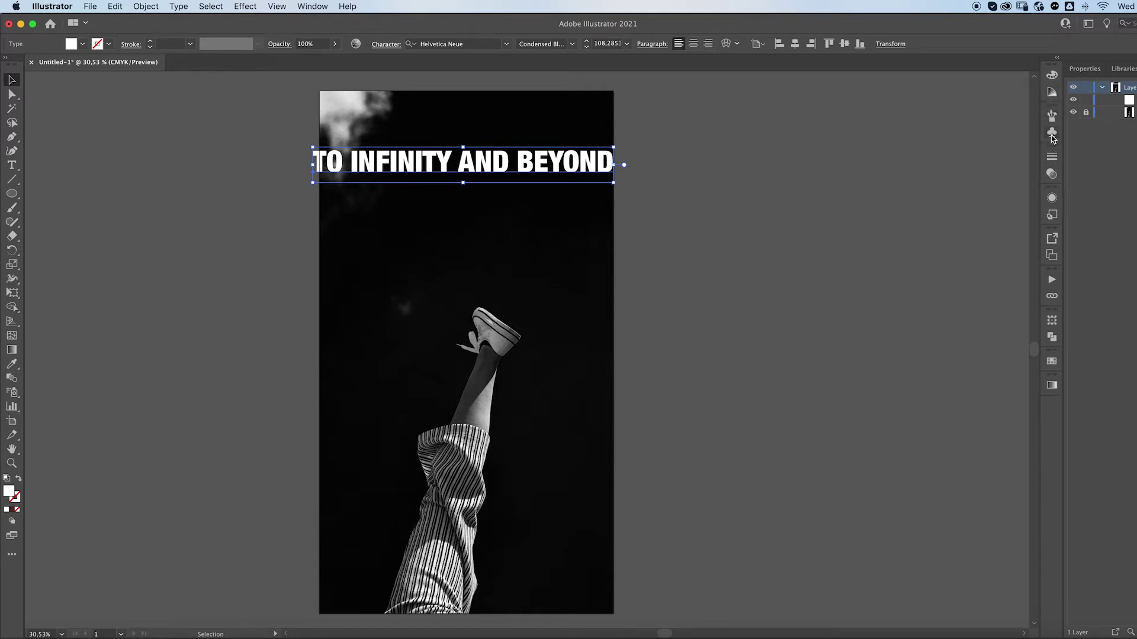
Step: Save the slogan as a symbol named 'text' and move its instance off the artboard to the right
left_click(1052, 135)
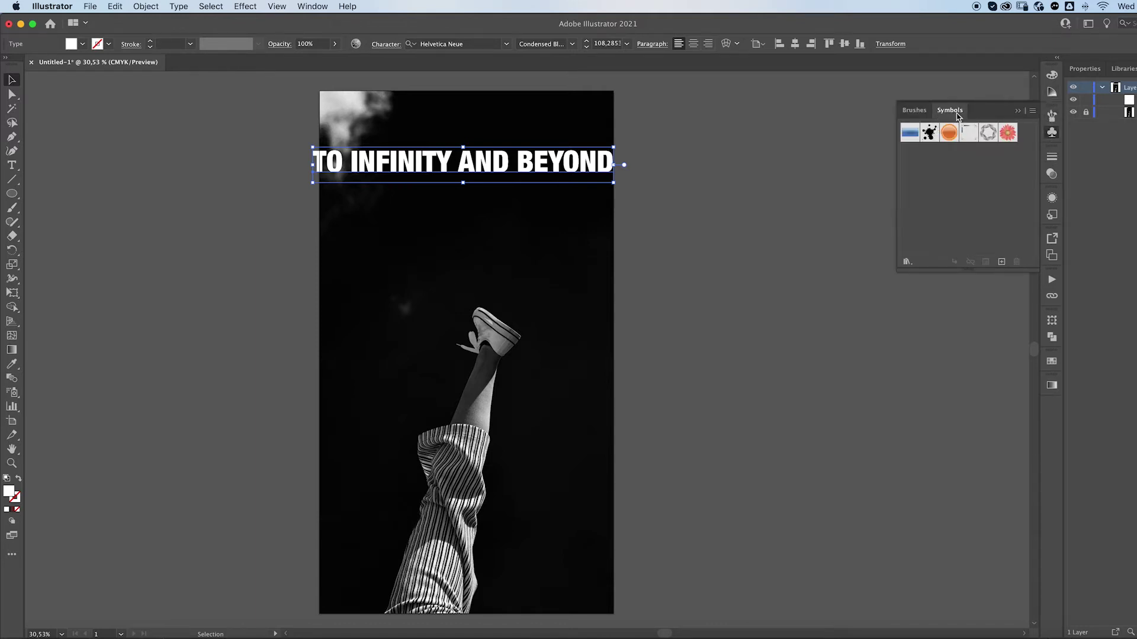
left_click_drag(500, 175, 961, 187)
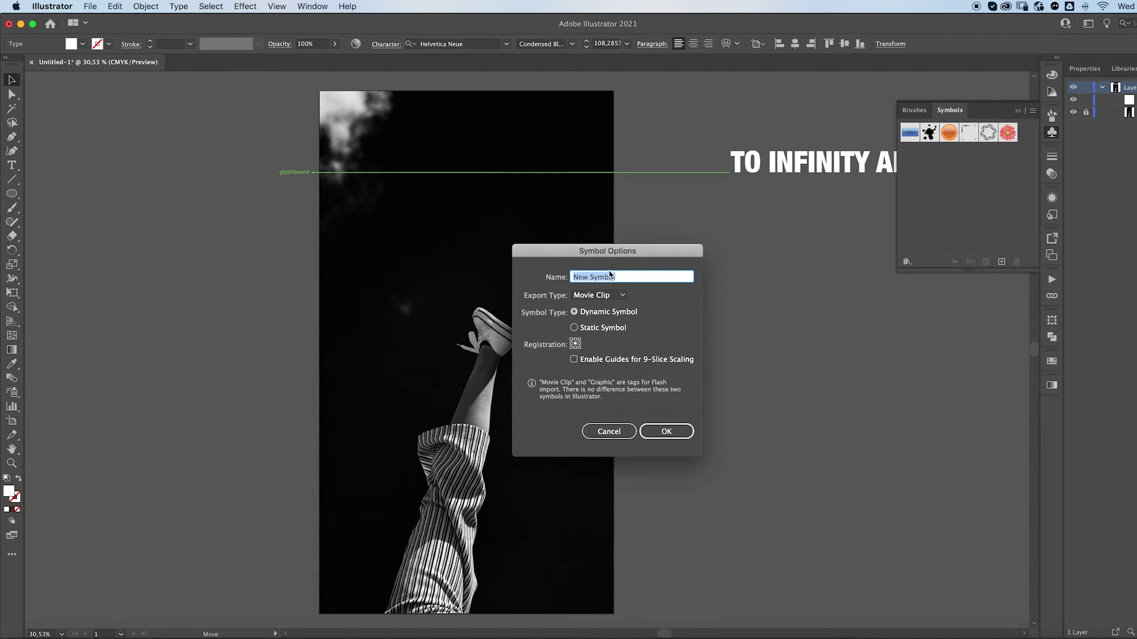
type("text")
left_click(669, 433)
left_click_drag(487, 169, 800, 127)
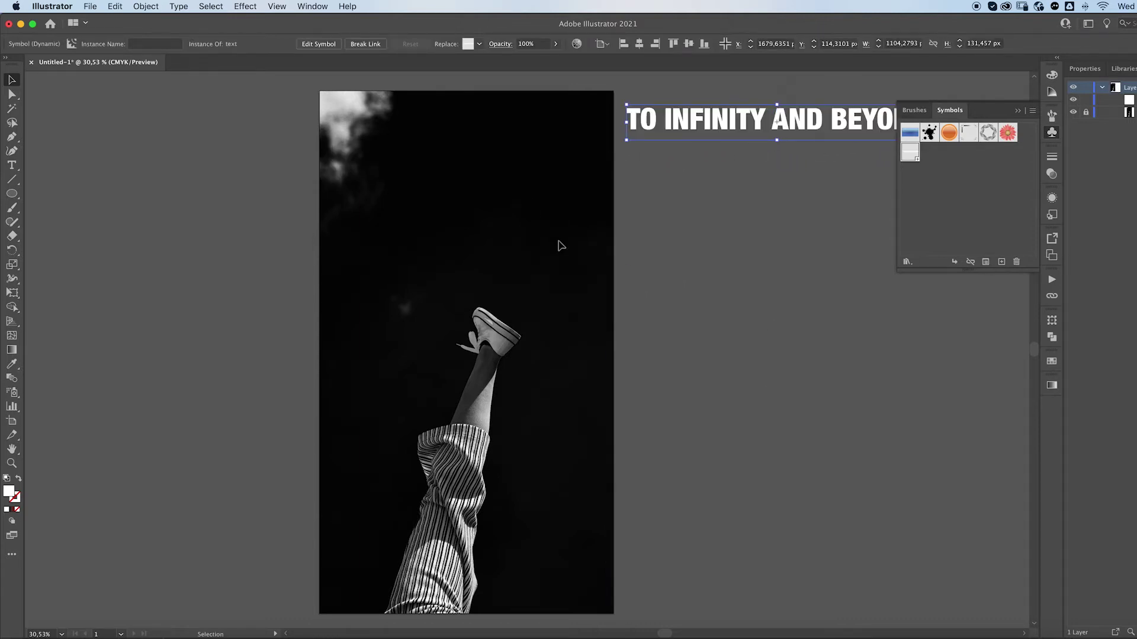
left_click(500, 296)
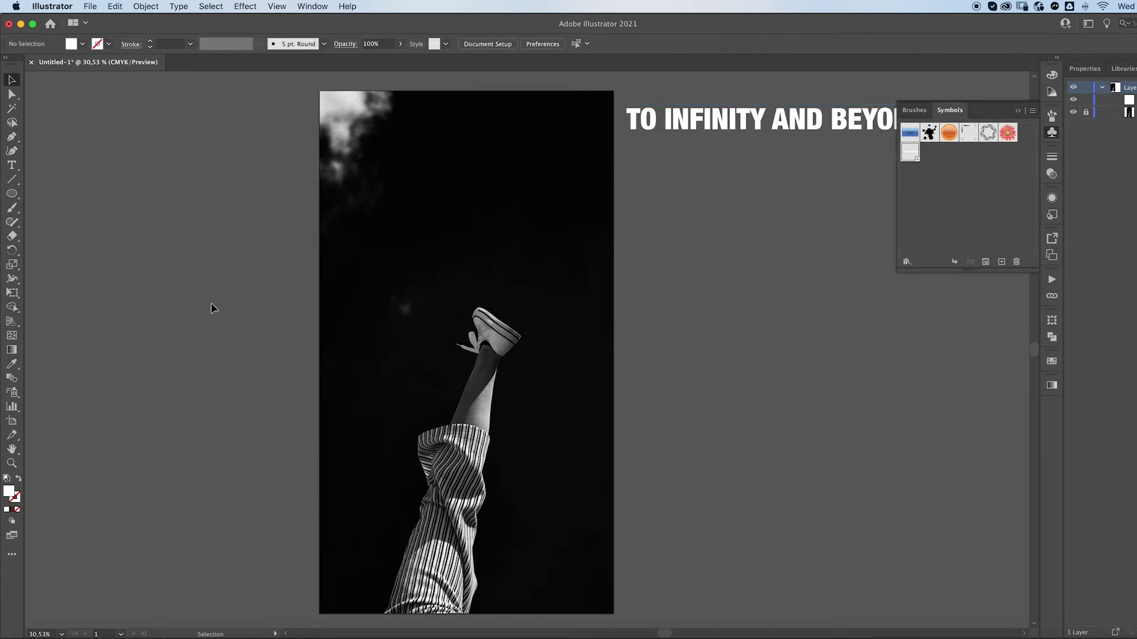
Step: Draw a white circle over the raised foot and delete its left anchor to leave a semicircle
left_click(12, 194)
left_click_drag(393, 252, 491, 338)
key("a")
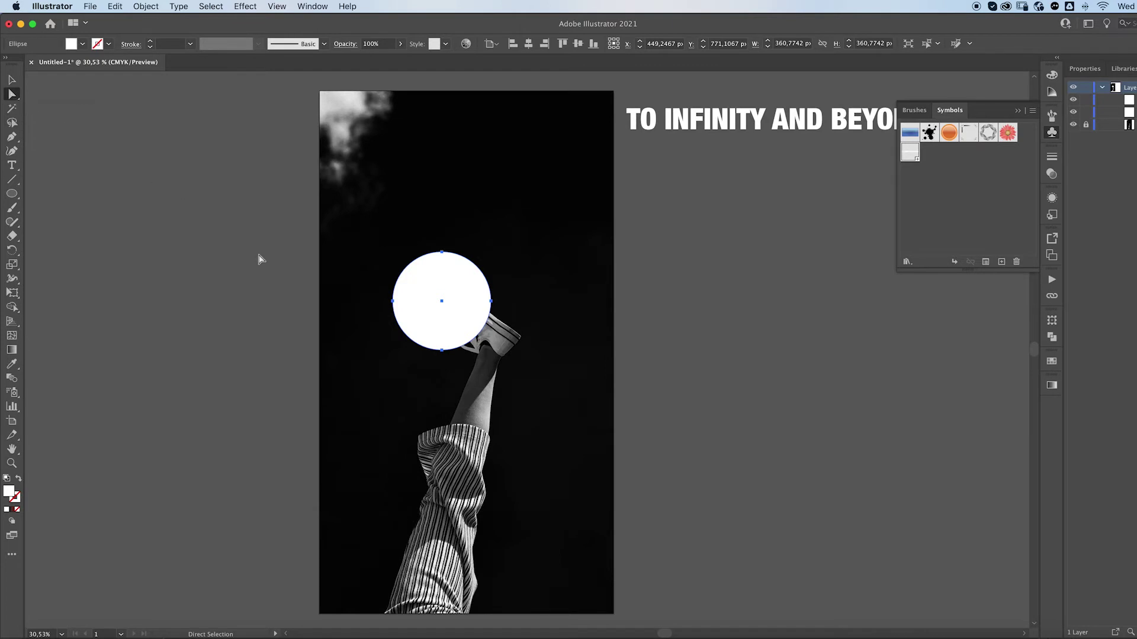
left_click(393, 302)
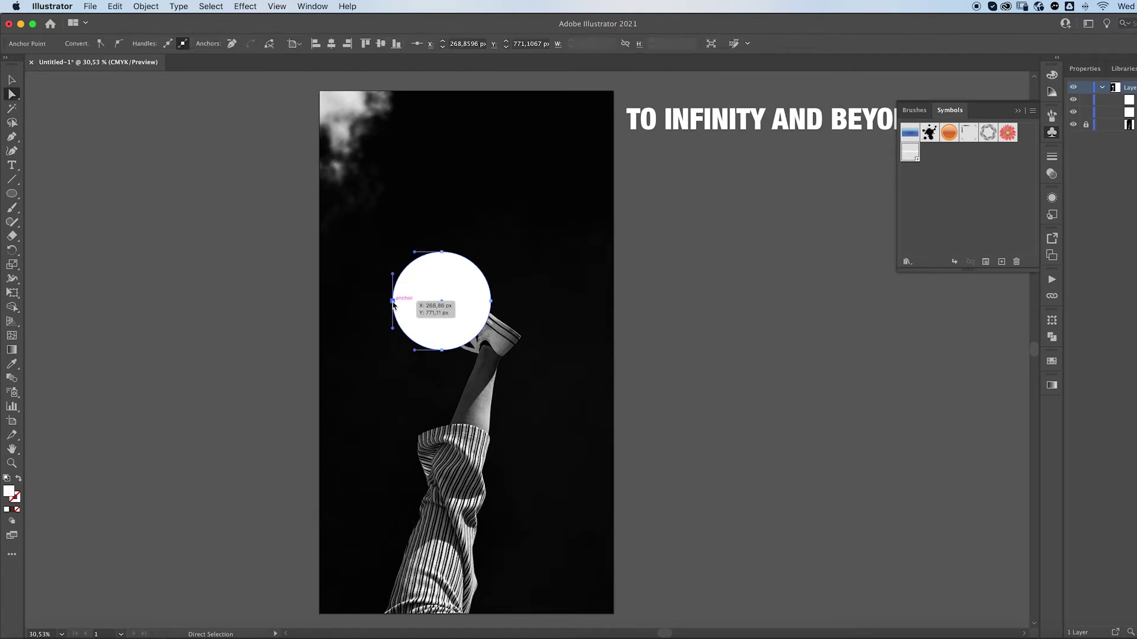
key("Delete")
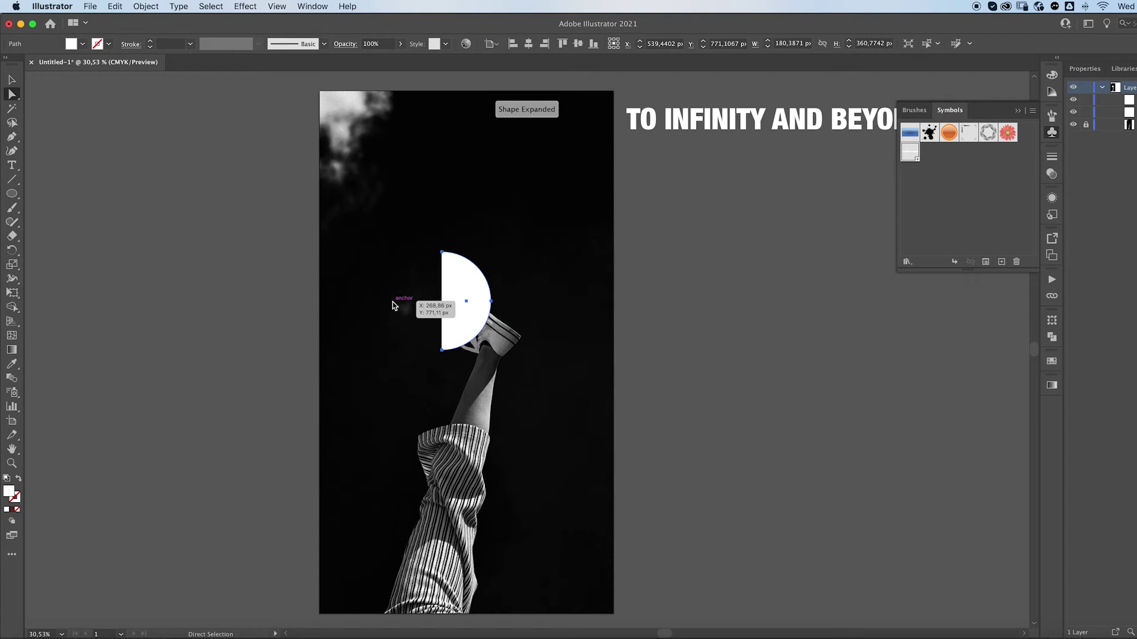
Step: Apply Effect > 3D > Revolve to the semicircle and bring up its Map Art options
key("v")
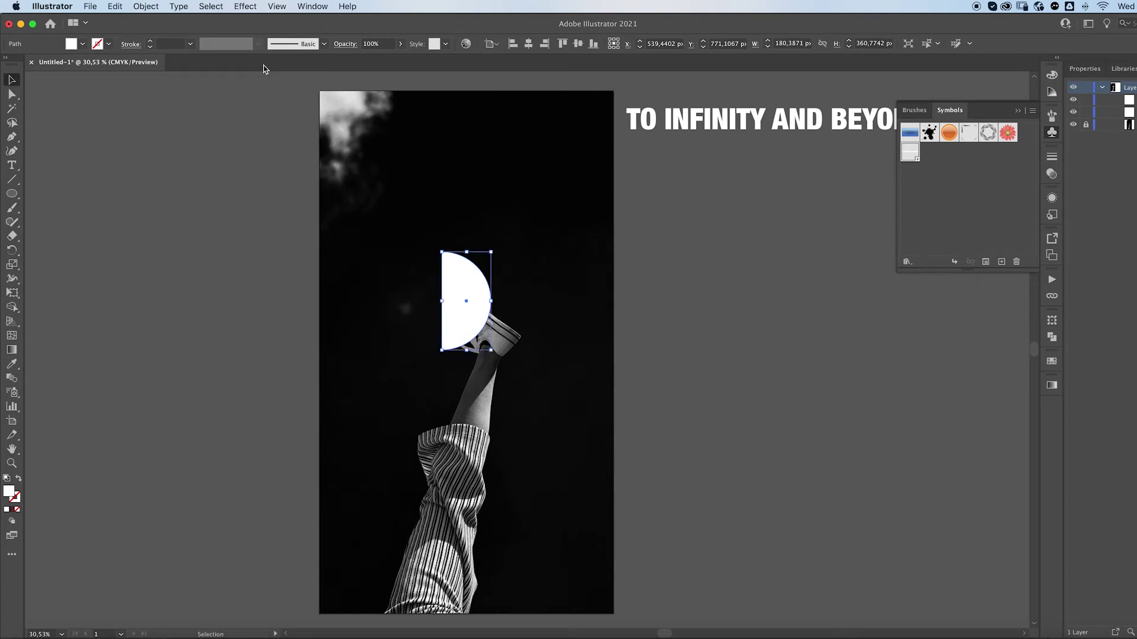
left_click(245, 6)
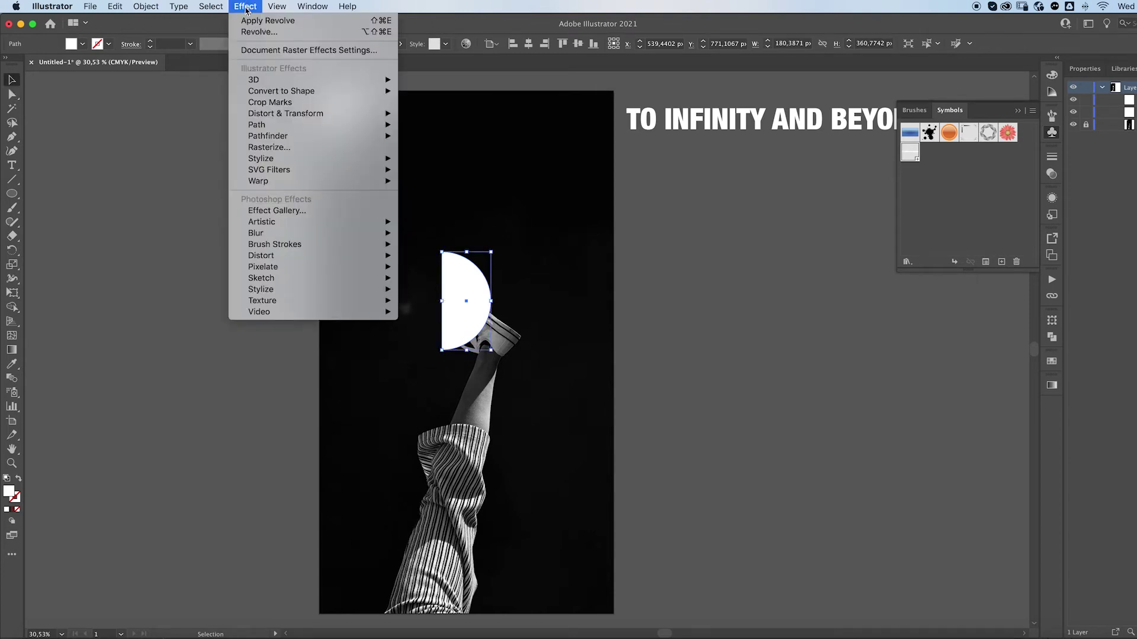
mouse_move(260, 80)
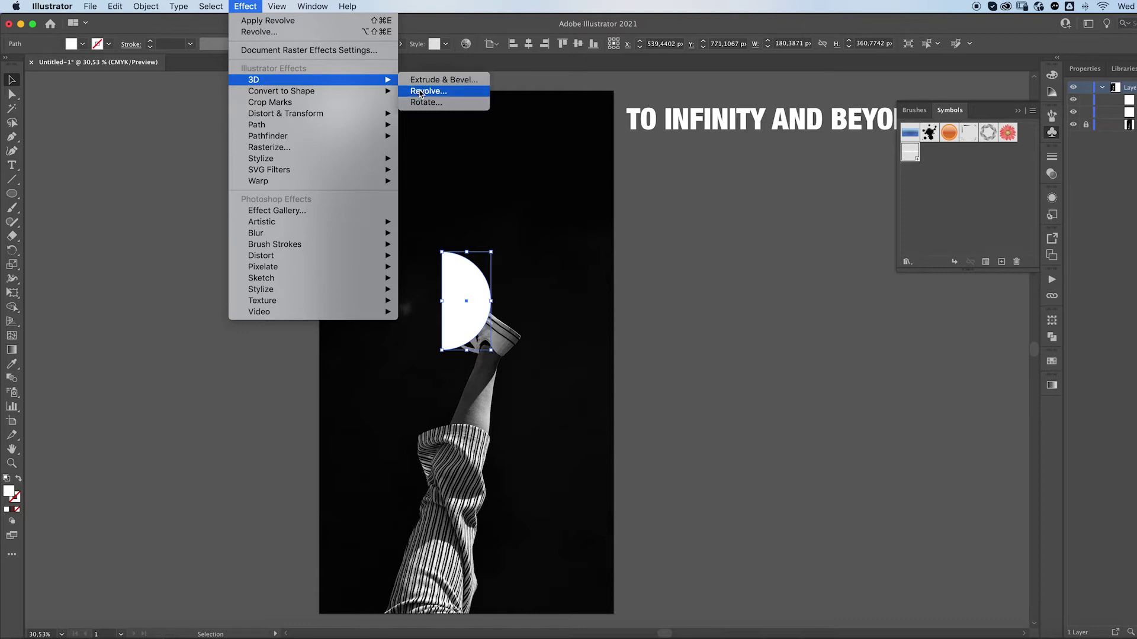
left_click(421, 92)
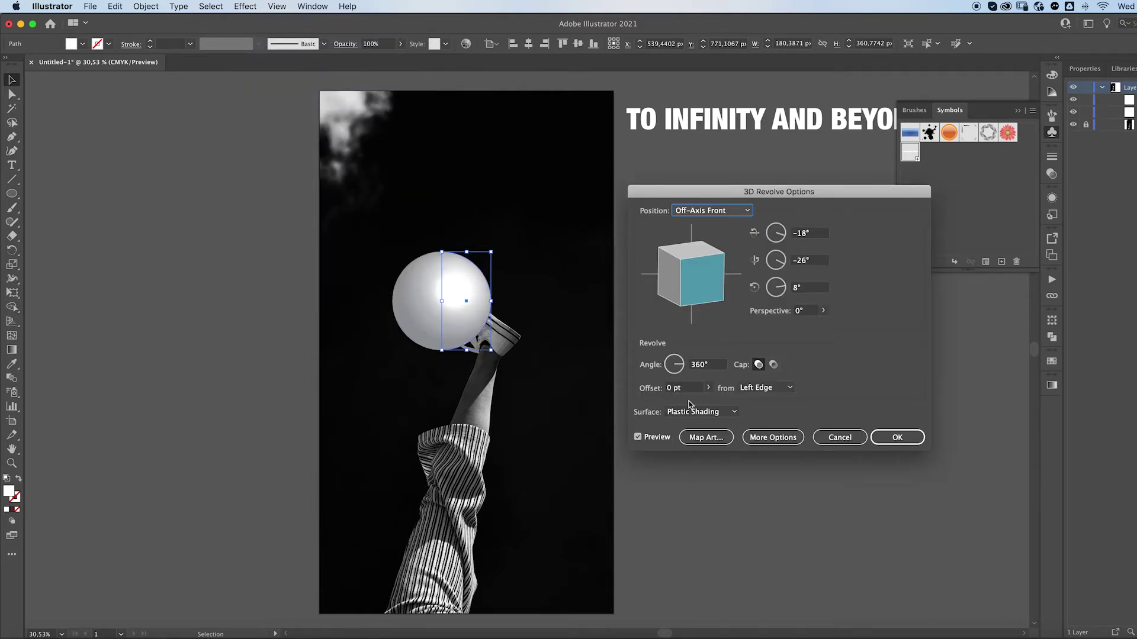
left_click(706, 438)
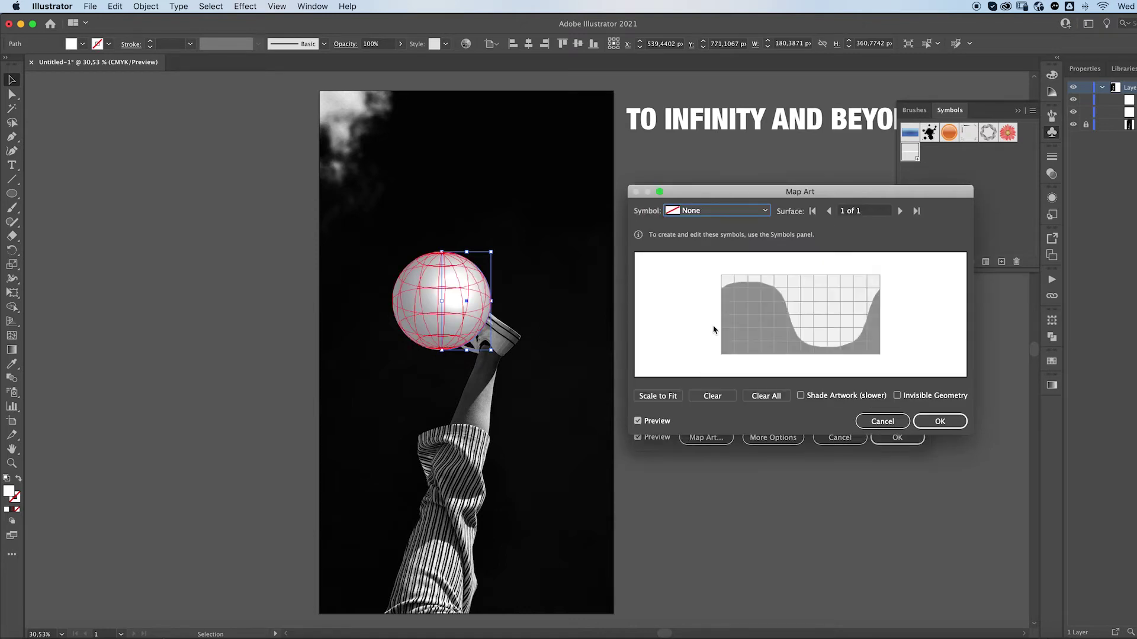
Step: Map the 'text' symbol onto the sphere, nudge it down, and turn on Invisible Geometry
left_click(706, 211)
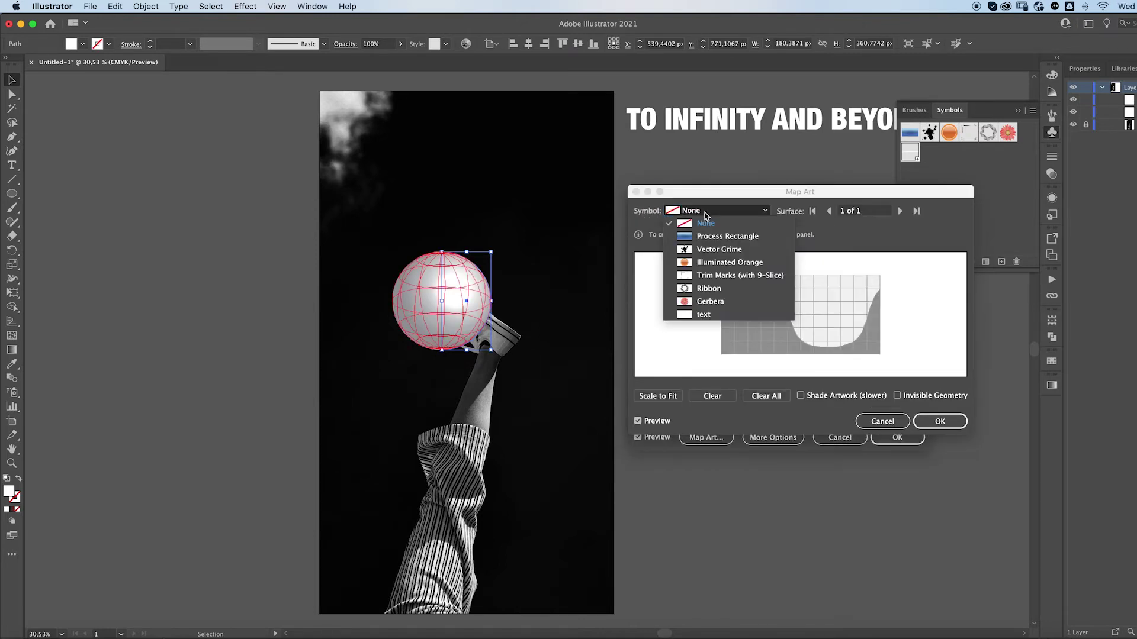
left_click(708, 316)
mouse_move(757, 316)
left_mouse_down()
mouse_move(758, 327)
mouse_move(642, 322)
mouse_move(755, 316)
left_mouse_up()
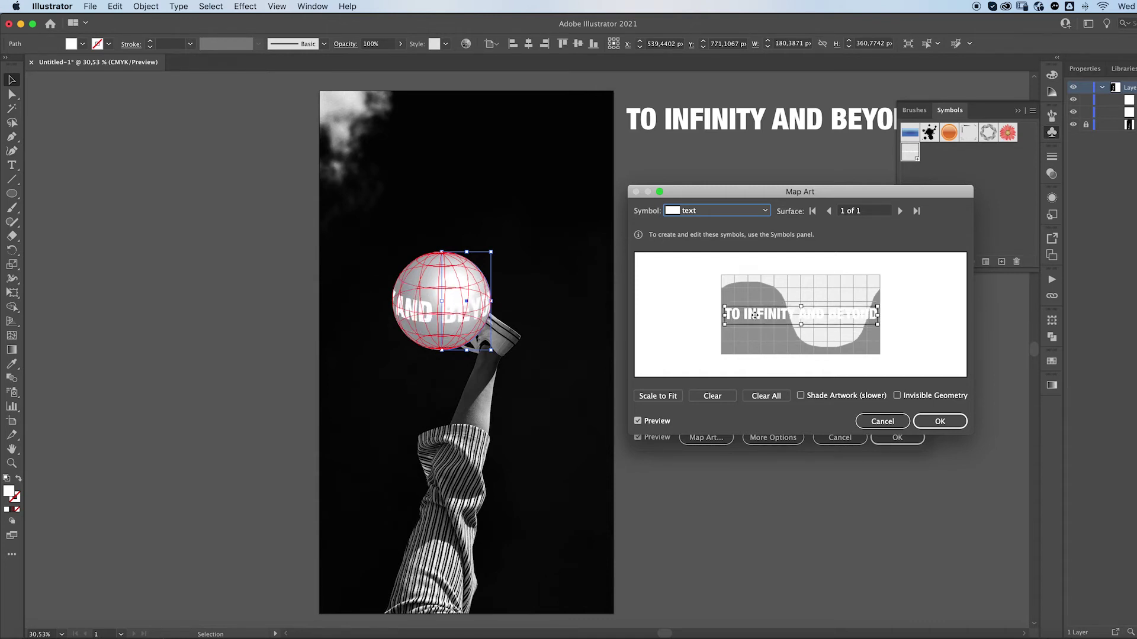
left_click(897, 396)
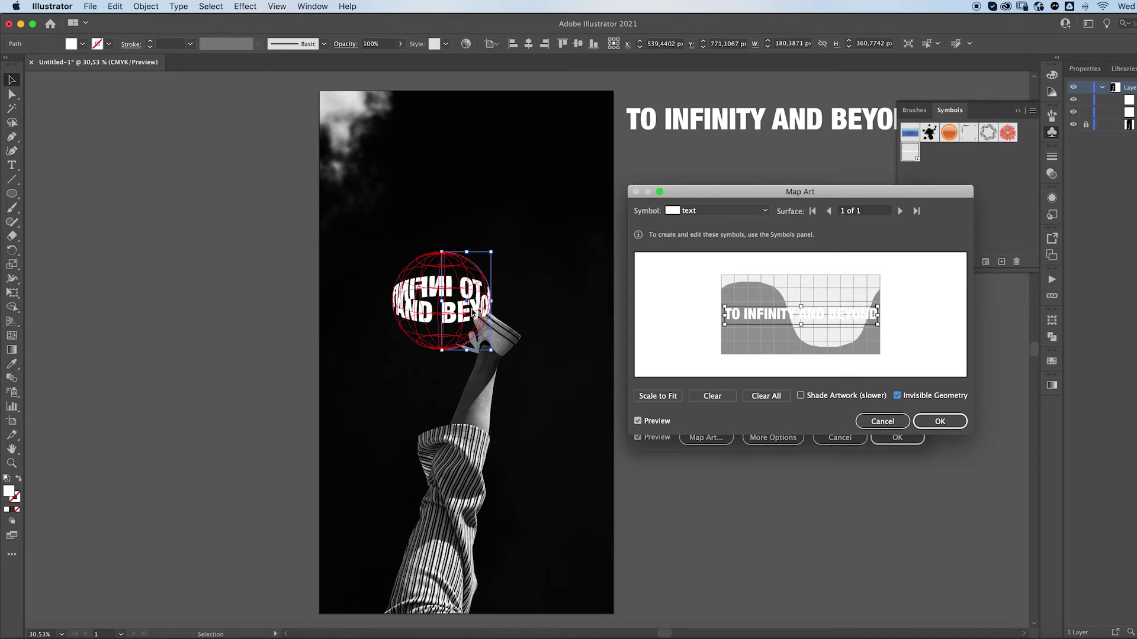
left_click(940, 421)
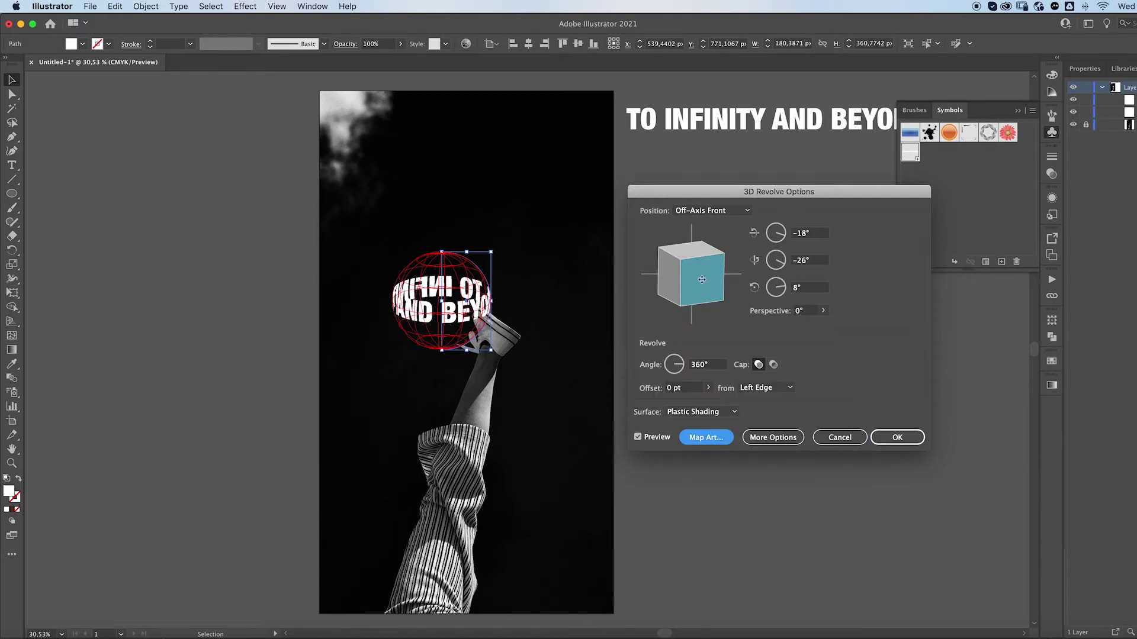
Step: Tilt the 360° revolved text ring to a 27°, -19°, 3° rotation and apply it
mouse_move(702, 285)
left_mouse_down()
mouse_move(692, 263)
mouse_move(702, 282)
mouse_move(692, 282)
left_mouse_up()
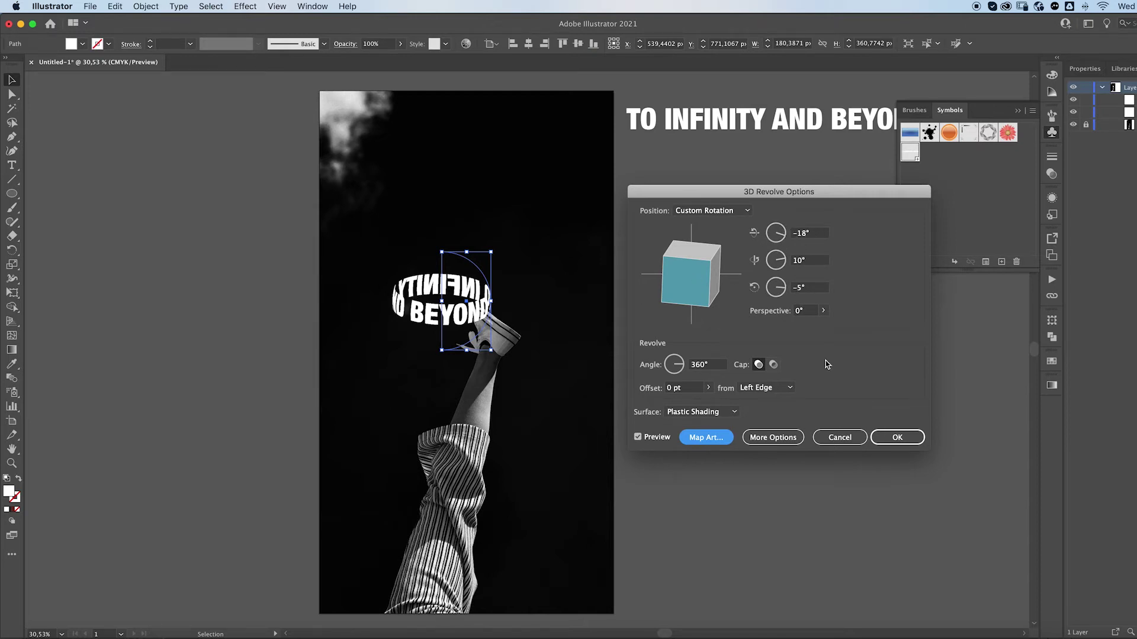
left_click_drag(685, 287, 708, 269)
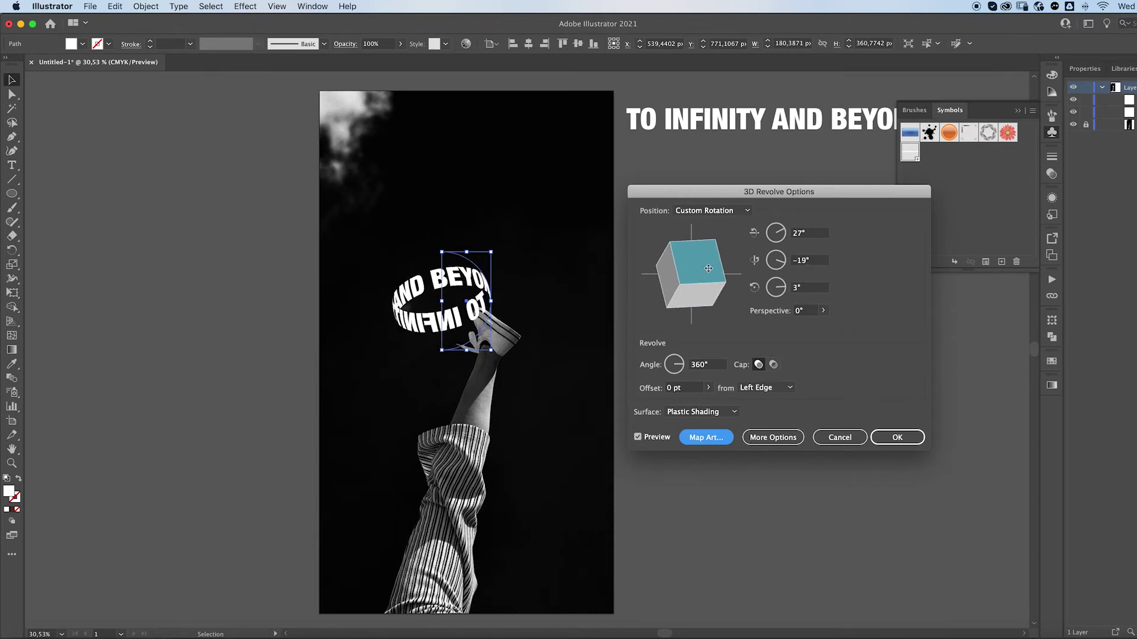
left_click(898, 438)
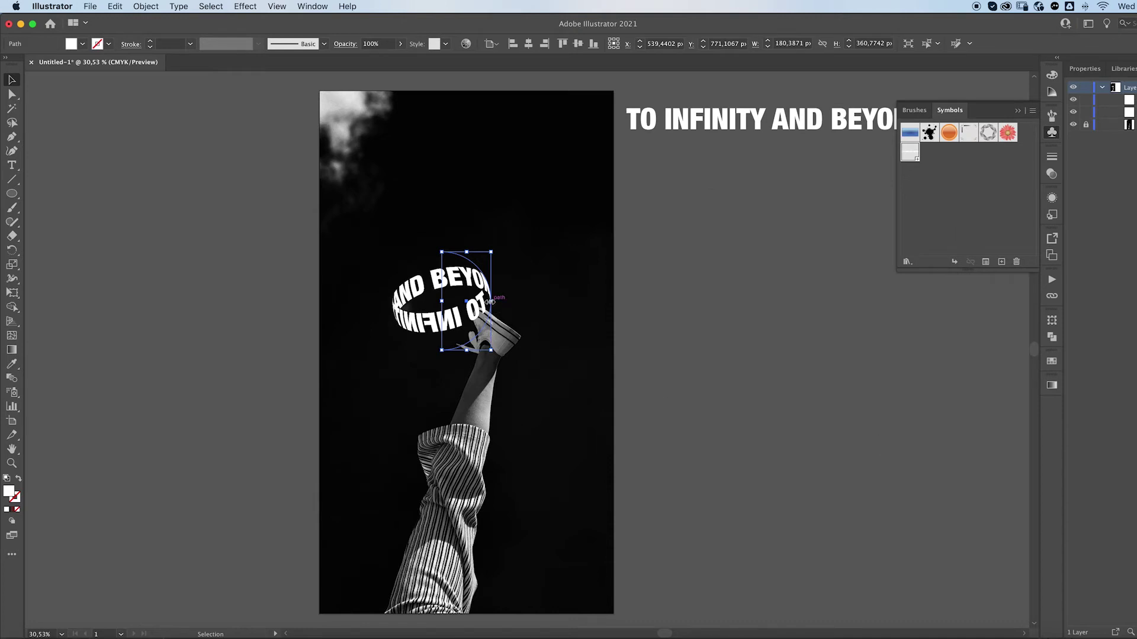
Step: Scale the ring to about 180 × 361 px, move it around the ankle, and copy it
mouse_move(491, 302)
left_mouse_down()
mouse_move(575, 307)
mouse_move(494, 309)
left_mouse_up()
left_click_drag(430, 329, 466, 402)
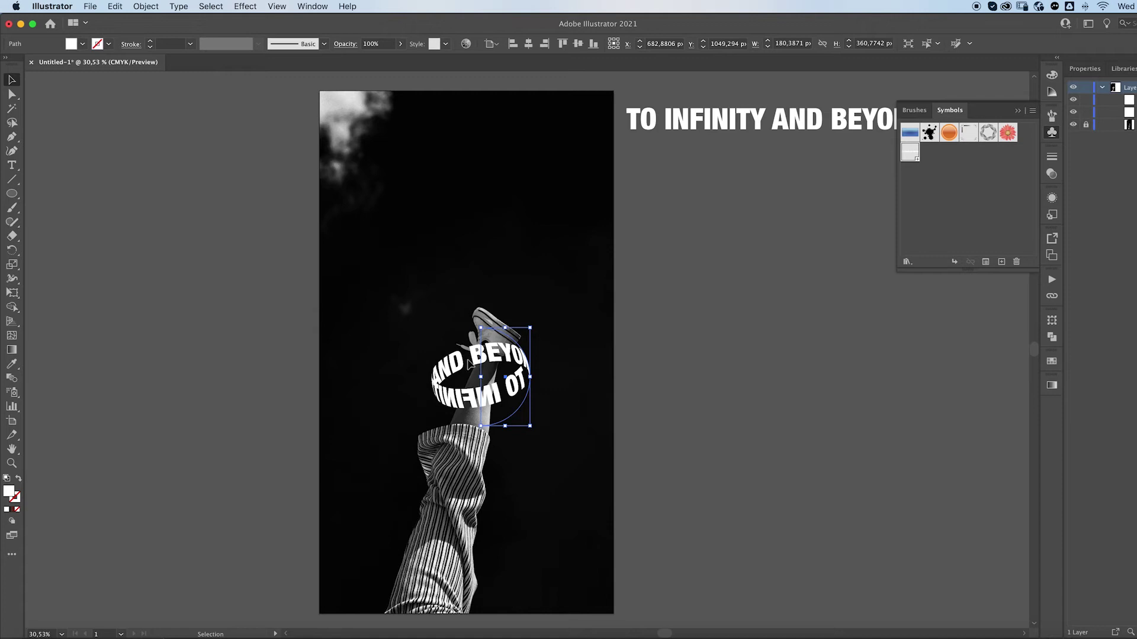
key("super")
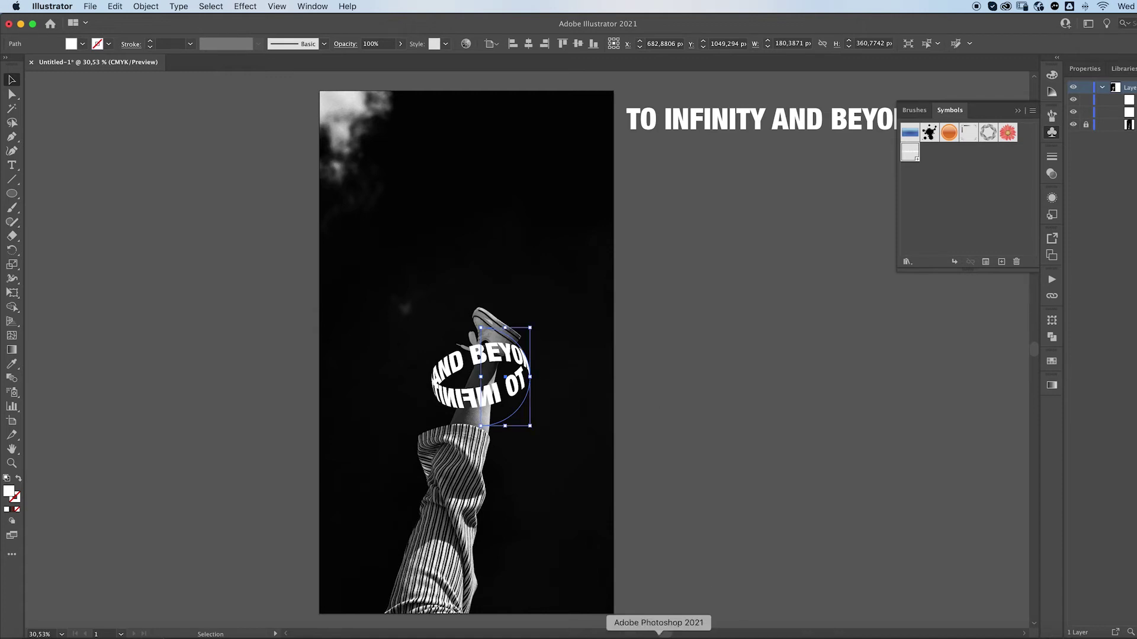
Step: Paste the ring into the Photoshop photo as a Smart Object and place it around the ankle
left_click(659, 635)
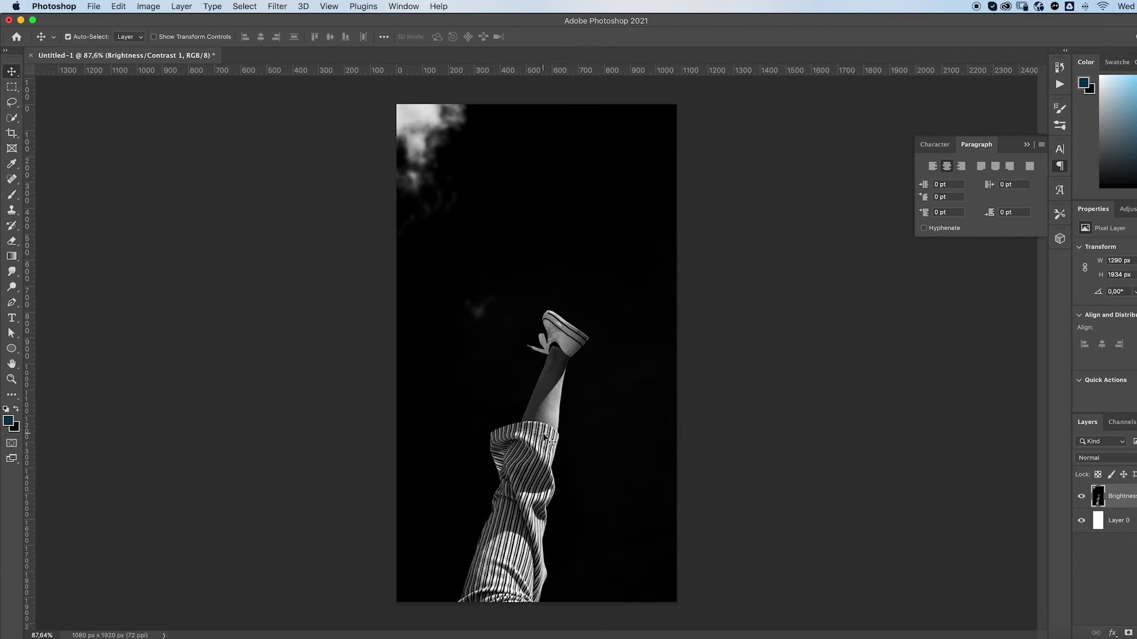
key("super+v")
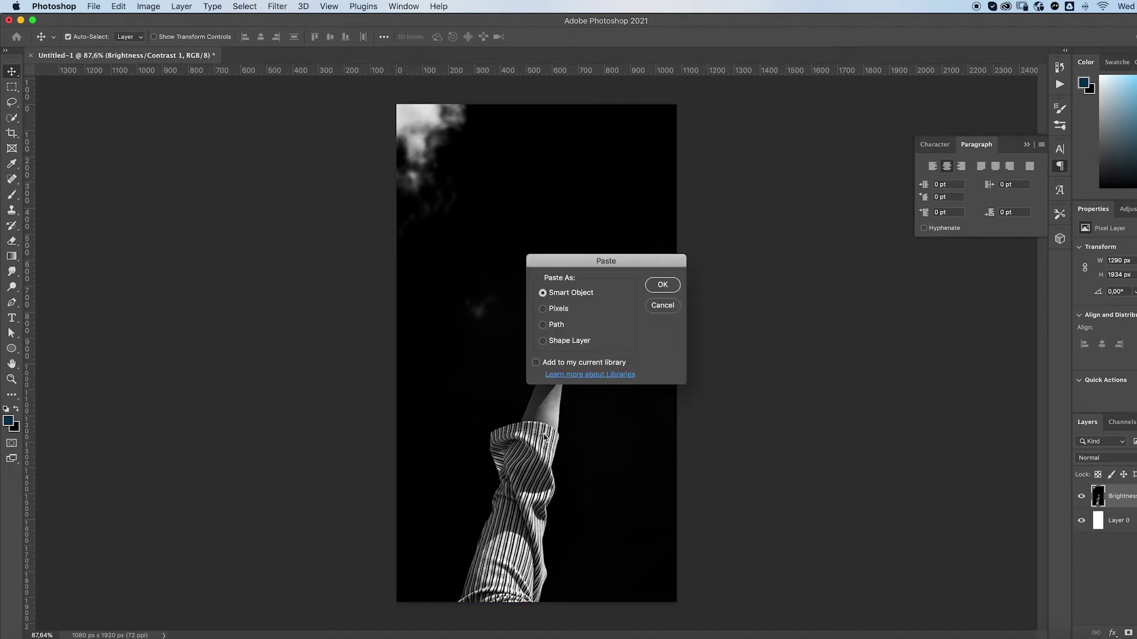
left_click(662, 286)
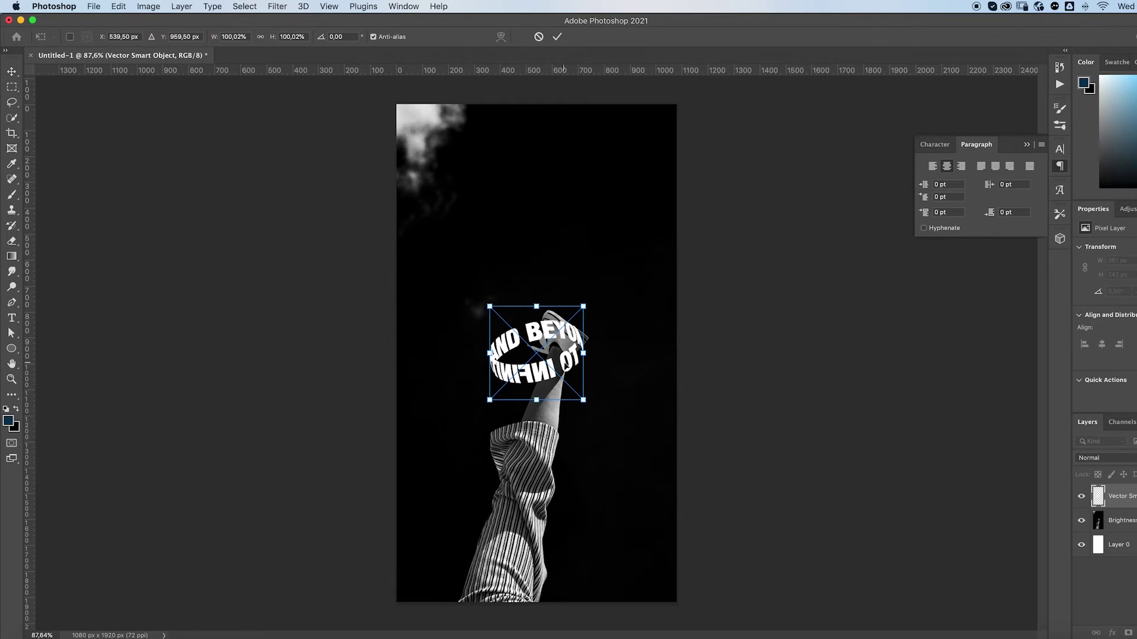
left_click_drag(569, 326, 578, 361)
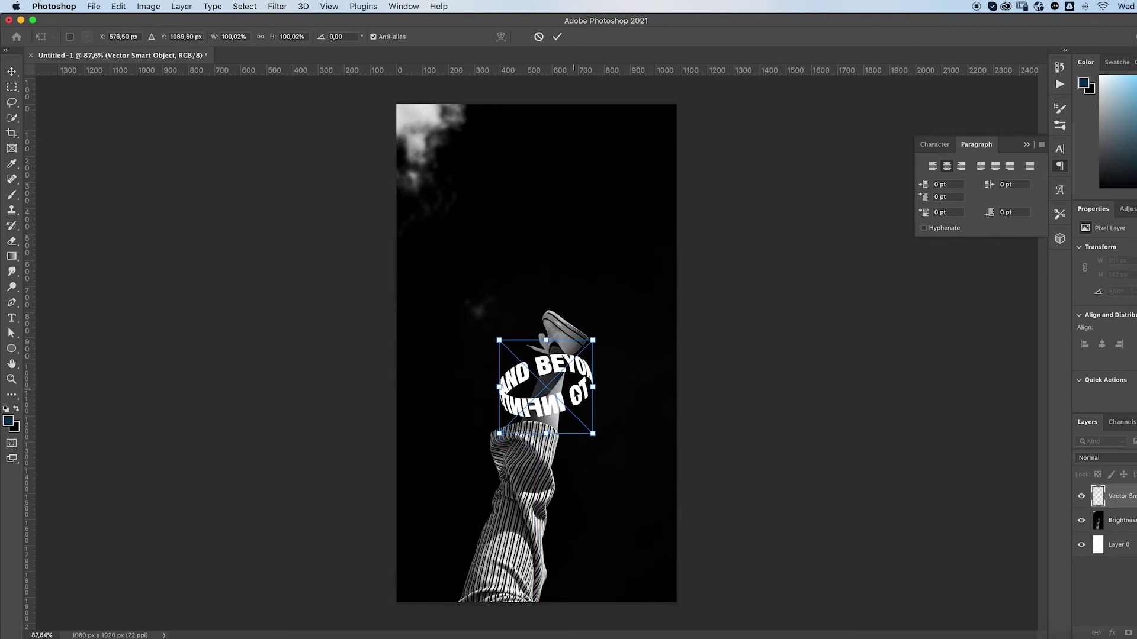
key("Return")
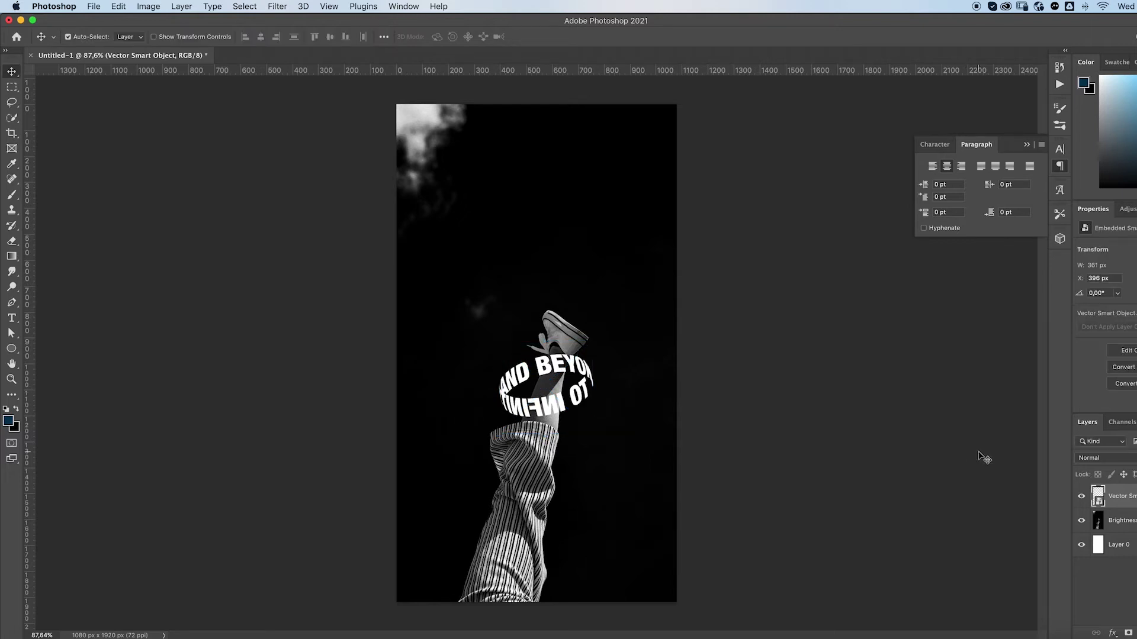
Step: Rasterize the ring layer and duplicate it, keeping the original as a backup
right_click(1119, 496)
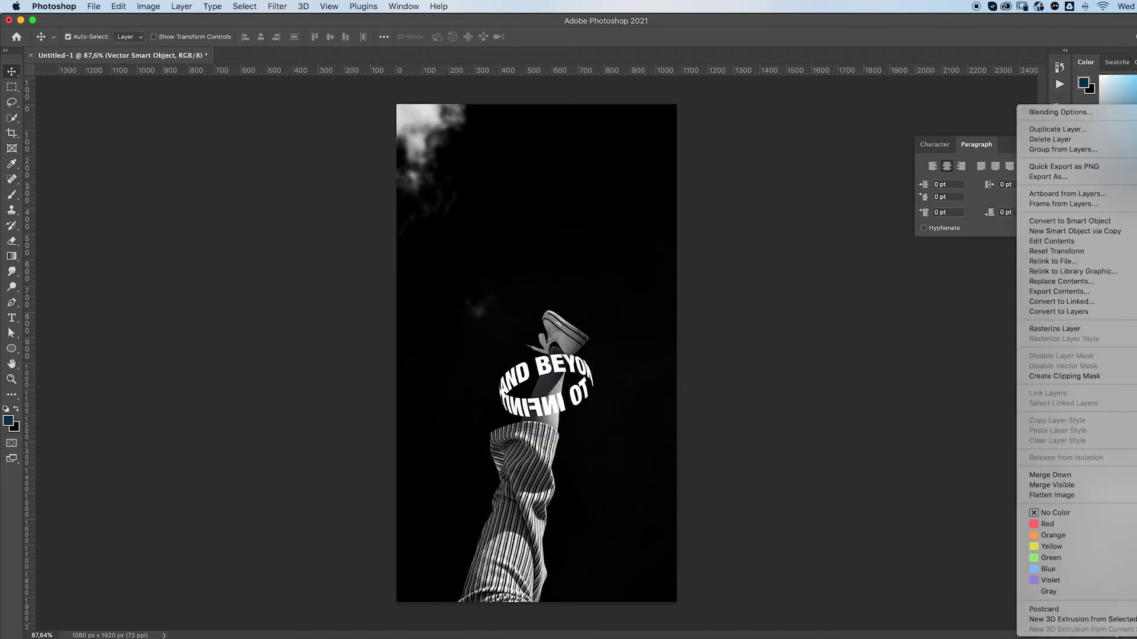
left_click(1093, 329)
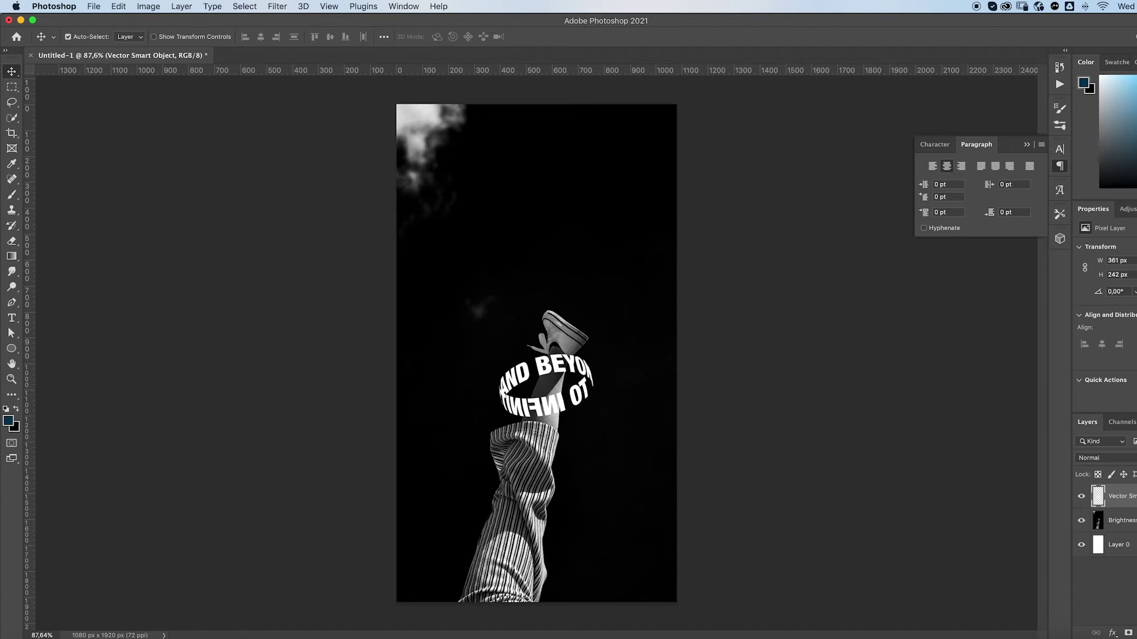
left_click_drag(1122, 496, 1132, 633)
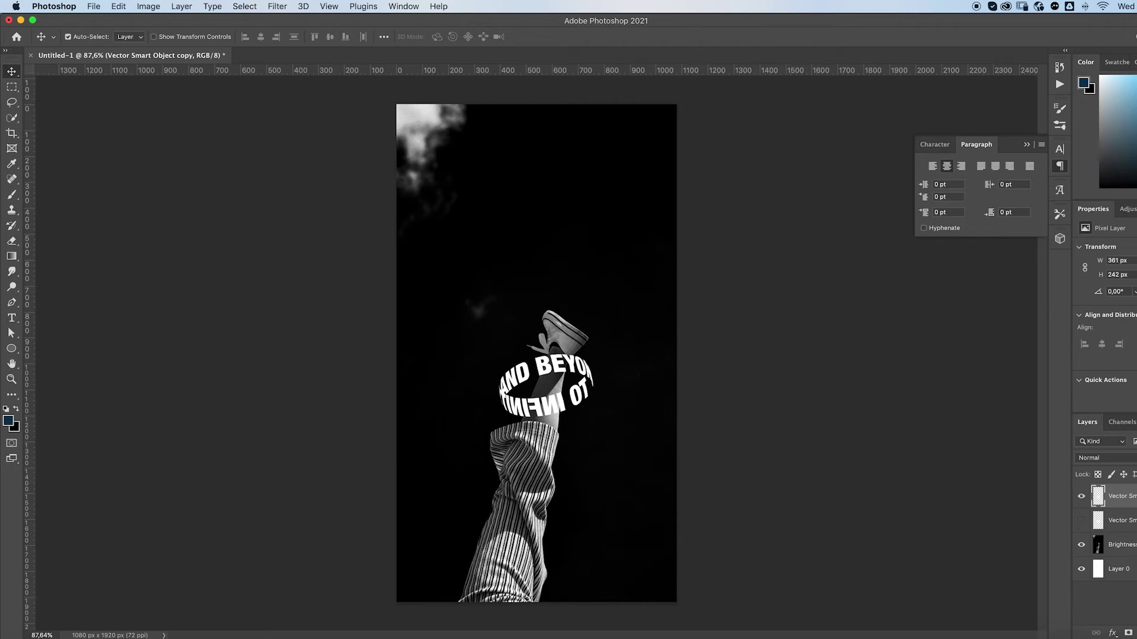
Step: Erase the E, B and Y letters crossing the leg with a 22 px, then 17 px eraser
key("e")
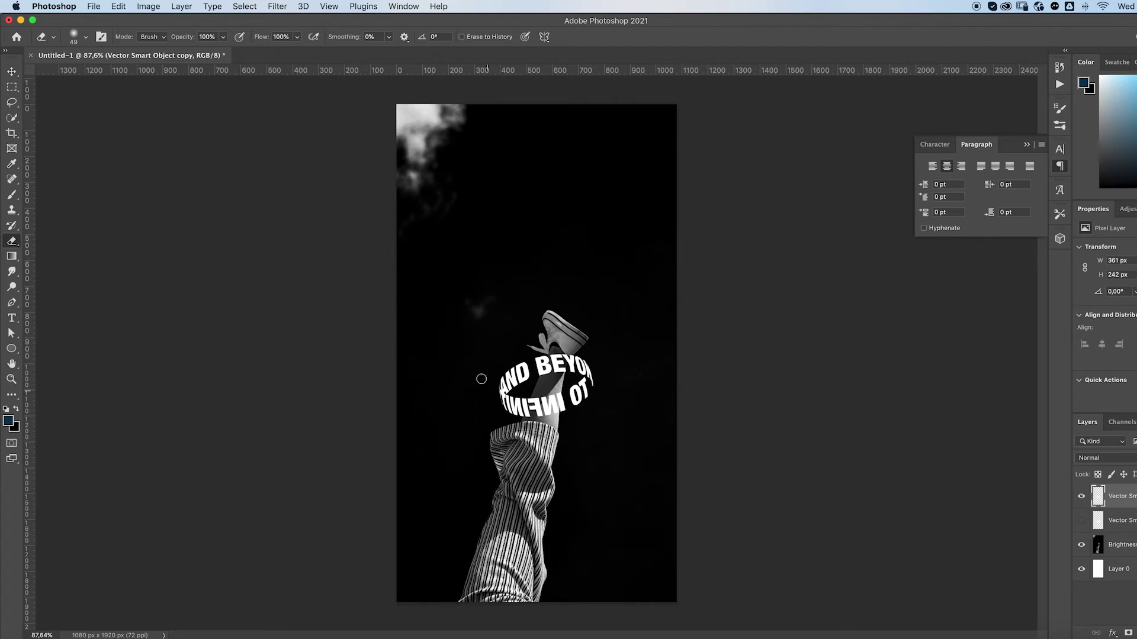
scroll(532, 342, "up", 5)
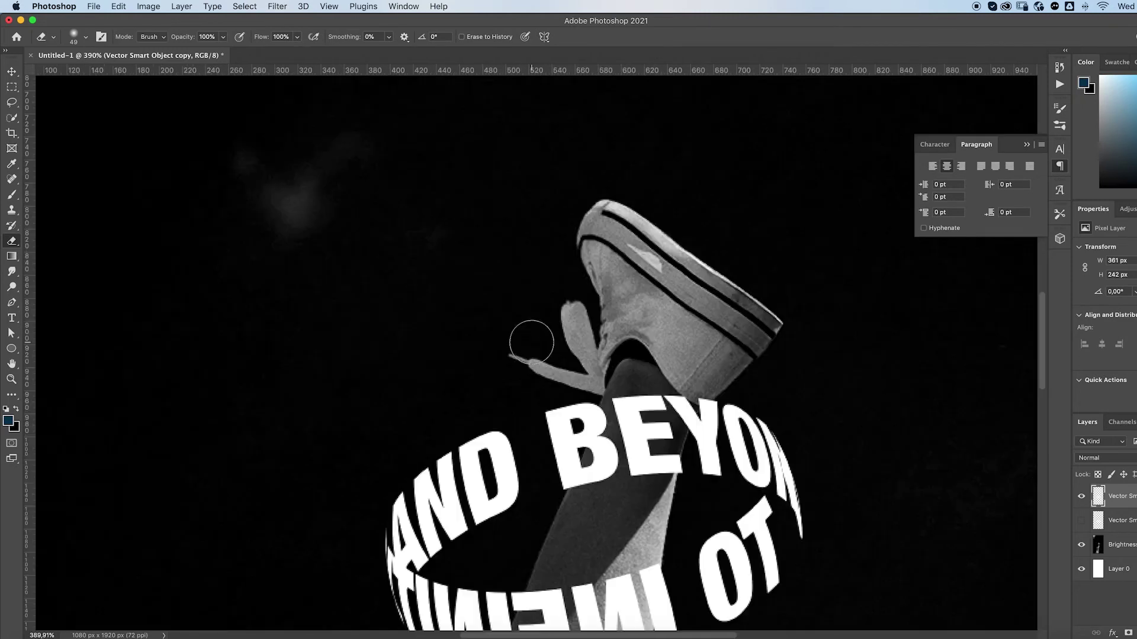
scroll(565, 372, "down", 5)
scroll(565, 371, "right", 4)
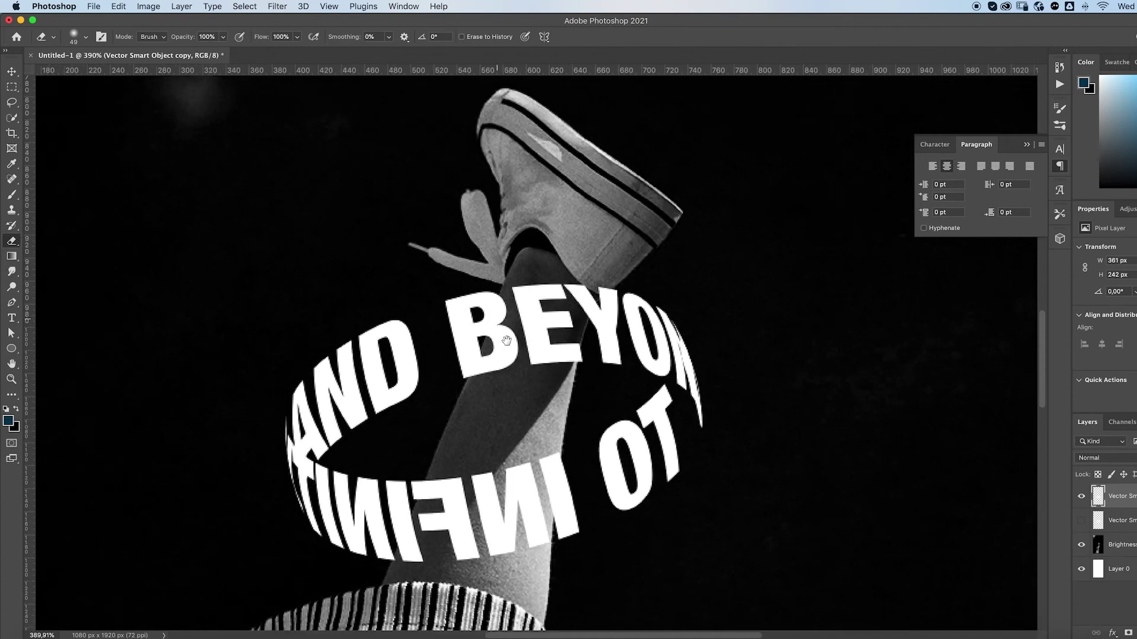
left_click_drag(531, 335, 508, 335)
mouse_move(543, 290)
left_mouse_down()
mouse_move(535, 314)
mouse_move(542, 277)
mouse_move(529, 349)
mouse_move(551, 296)
left_mouse_up()
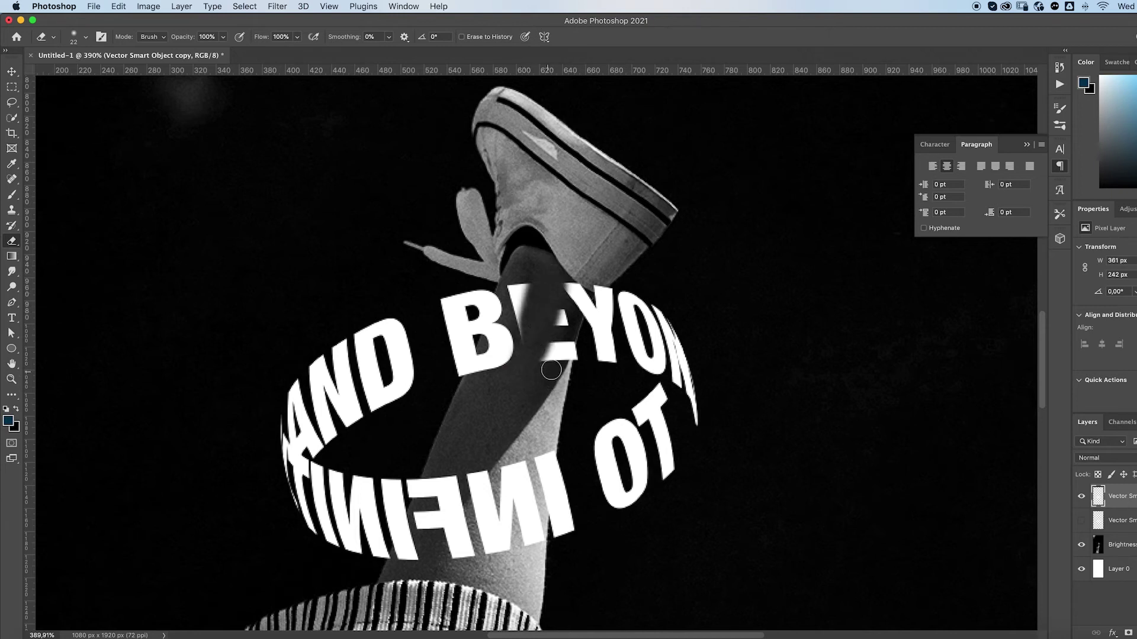
mouse_move(534, 342)
left_mouse_down()
mouse_move(547, 356)
mouse_move(565, 297)
mouse_move(538, 355)
mouse_move(548, 361)
mouse_move(563, 343)
left_mouse_up()
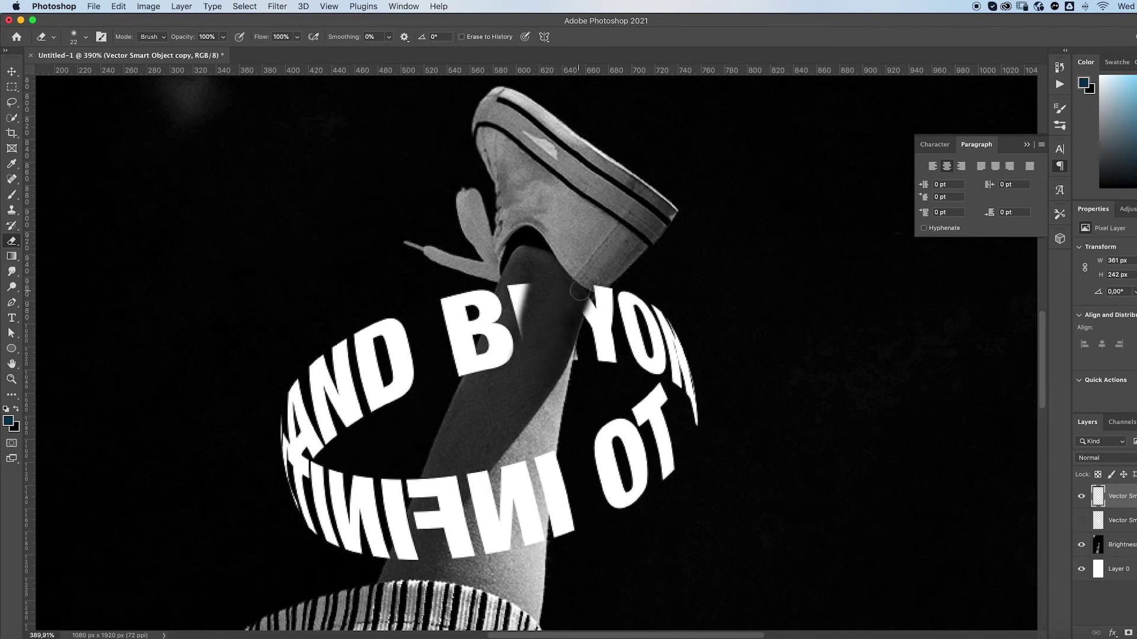
left_click_drag(560, 311, 541, 324)
mouse_move(530, 287)
left_mouse_down()
mouse_move(506, 365)
mouse_move(522, 280)
mouse_move(498, 366)
mouse_move(484, 377)
mouse_move(509, 296)
mouse_move(475, 387)
mouse_move(505, 291)
mouse_move(467, 390)
mouse_move(502, 289)
mouse_move(472, 382)
mouse_move(503, 372)
left_mouse_up()
Step: Delete the hidden backup ring layer
key("super+0")
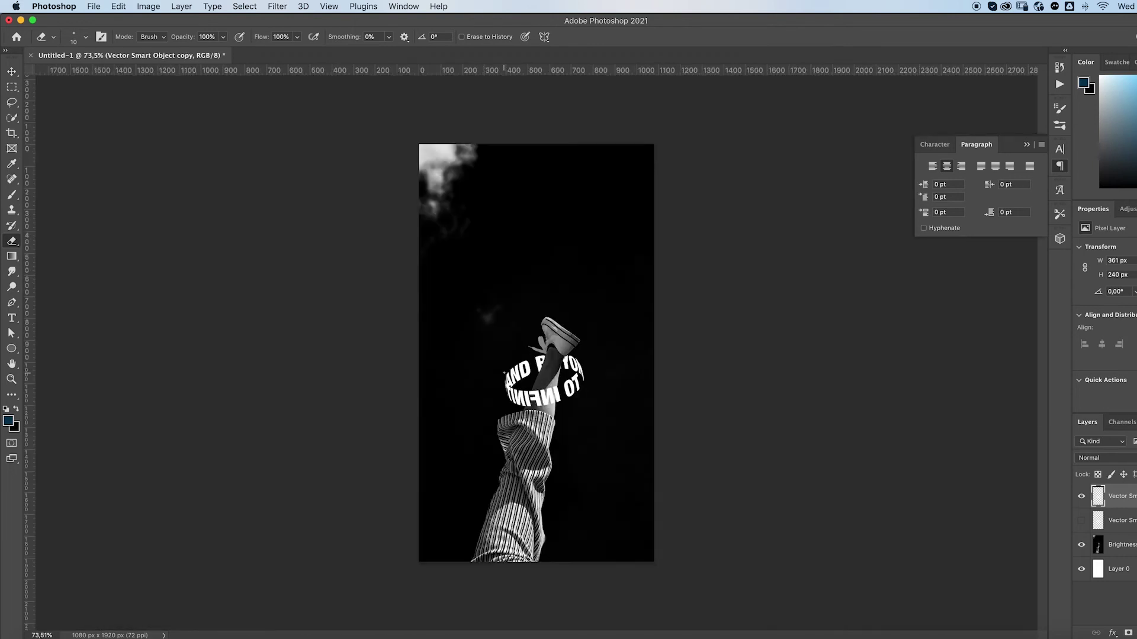
key("z")
left_click_drag(551, 354, 578, 338)
key("v")
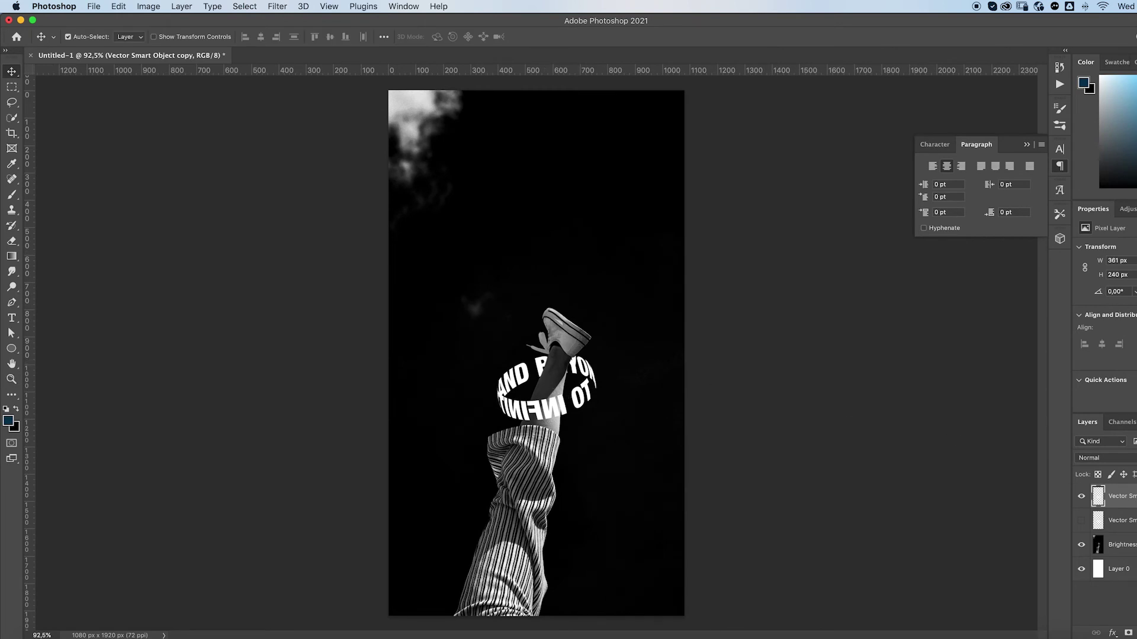
left_click(1119, 520)
key("Delete")
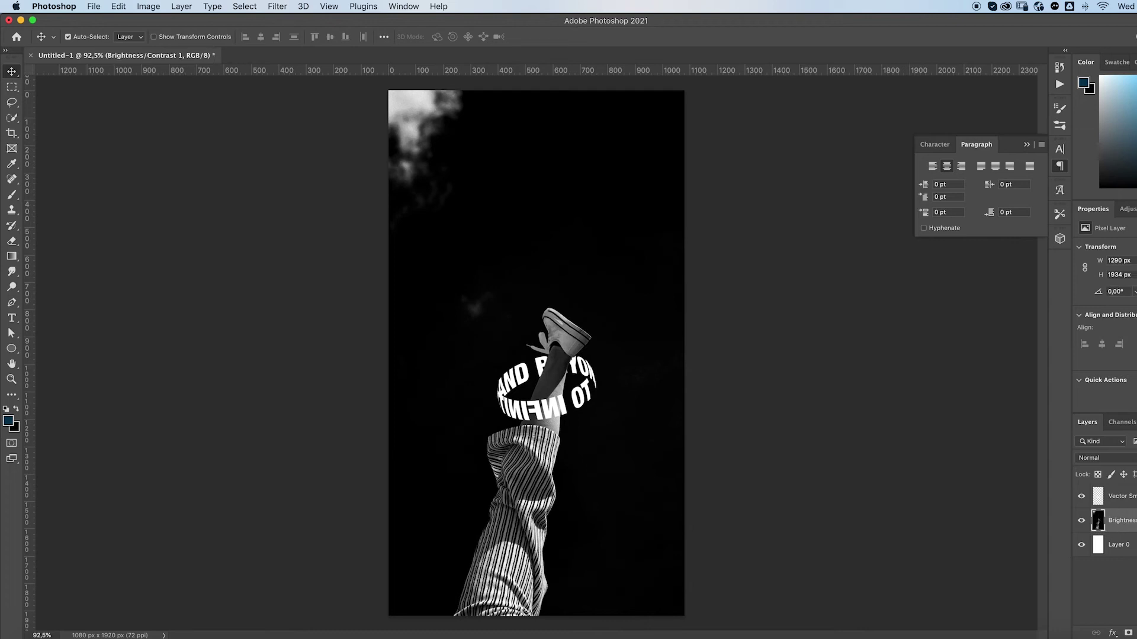
Step: Add a new empty layer above the ring and set the brush colour to black
left_click(1119, 496)
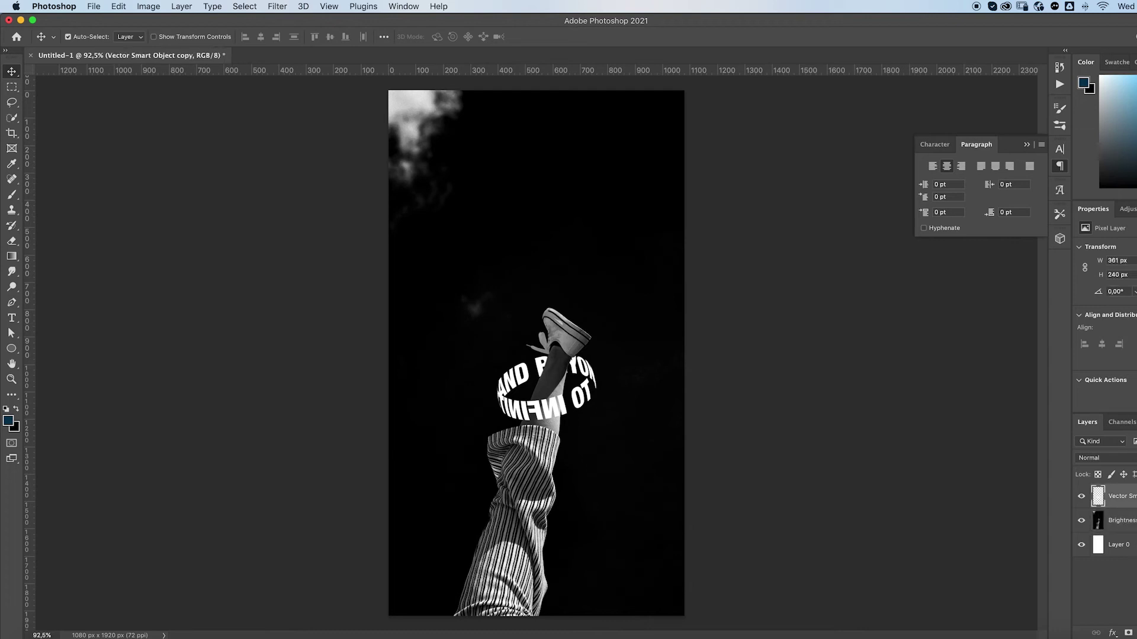
key("super+shift+alt+n")
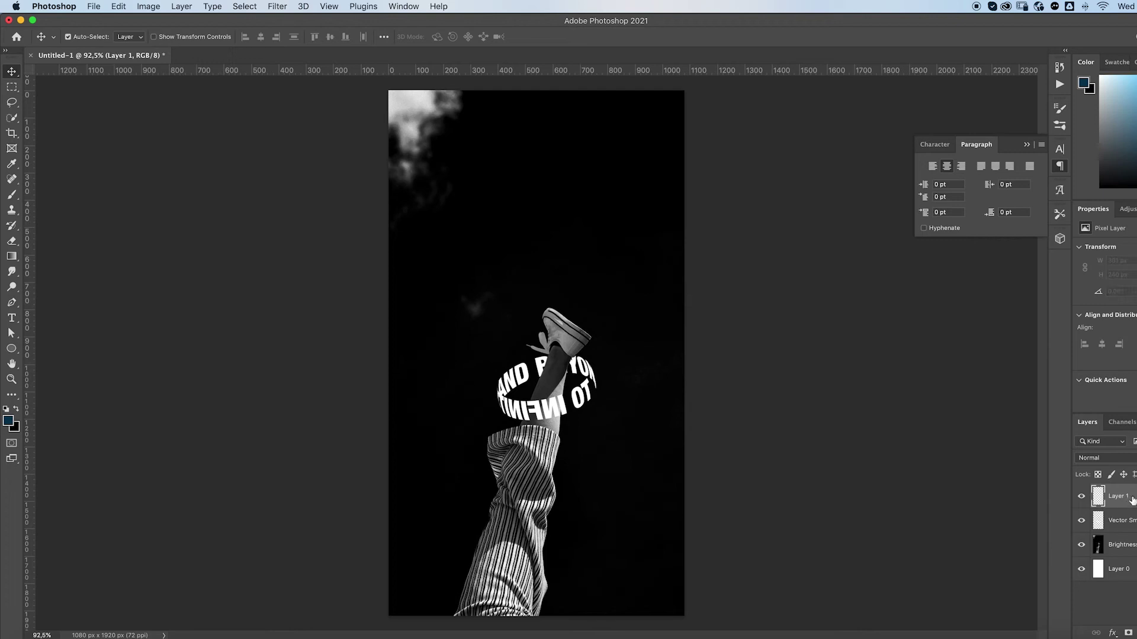
key("b")
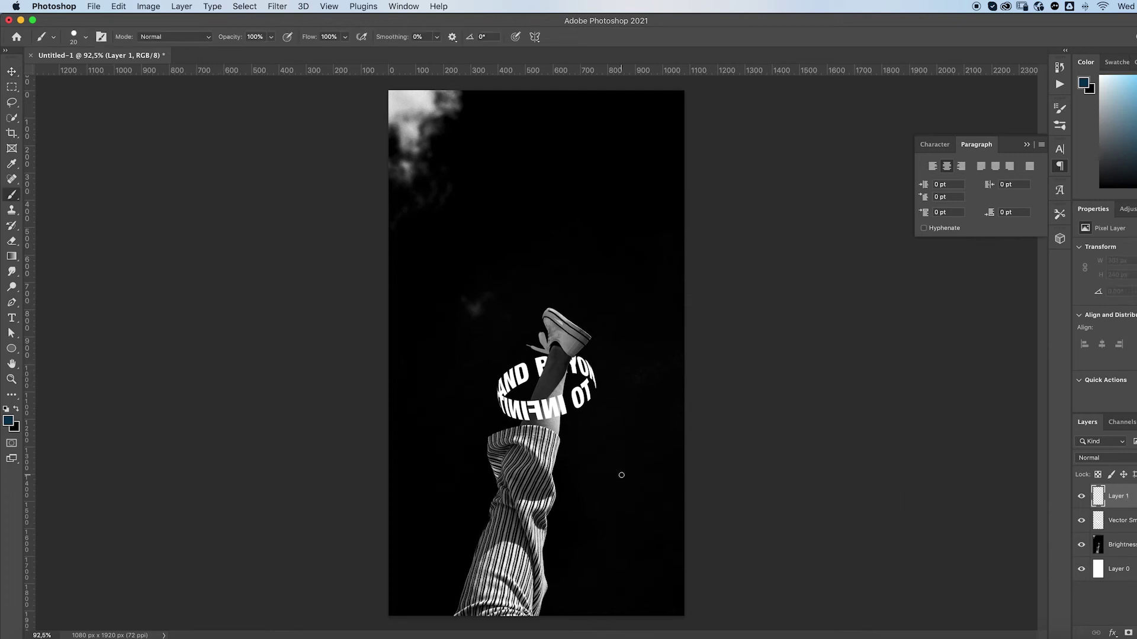
left_click(16, 408)
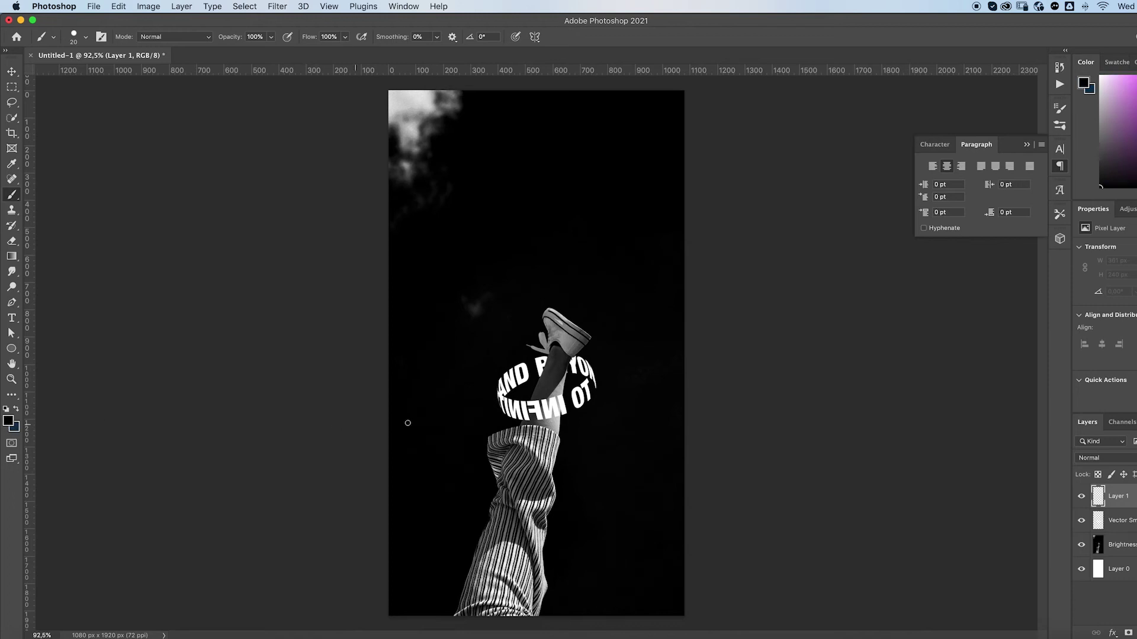
key("z")
left_click_drag(544, 372, 614, 361)
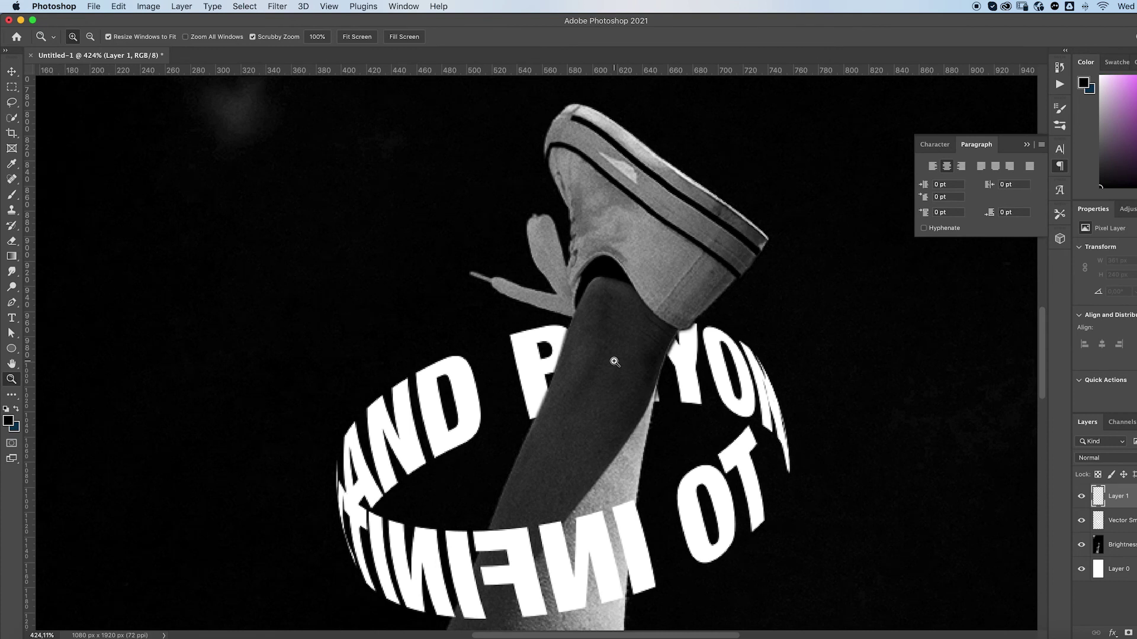
key("b")
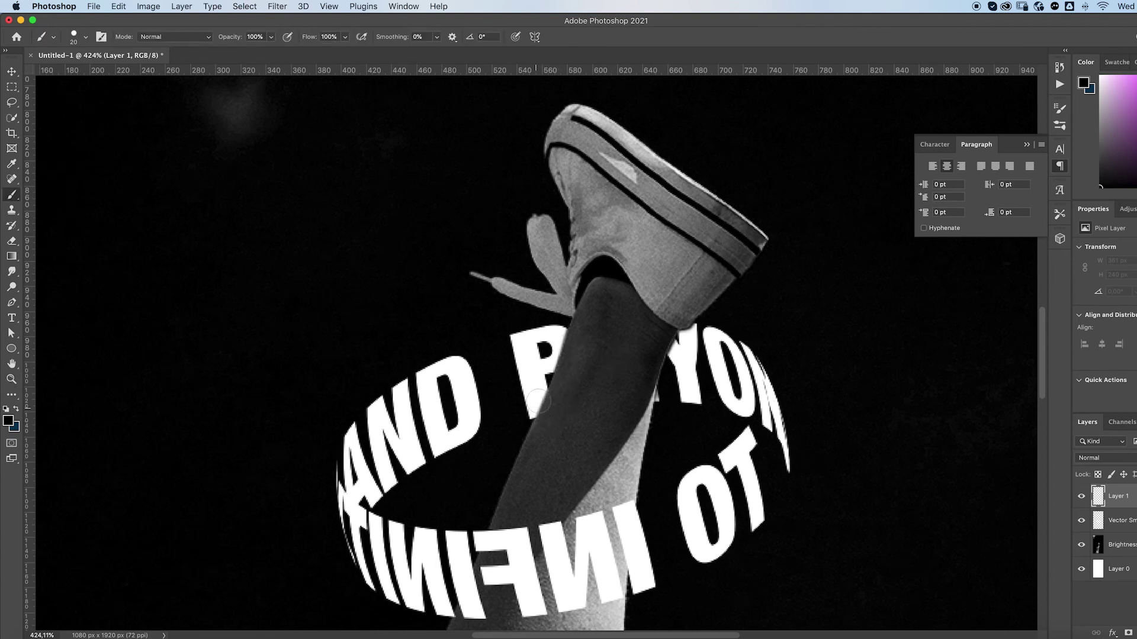
left_click_drag(563, 326, 556, 325)
left_click(86, 37)
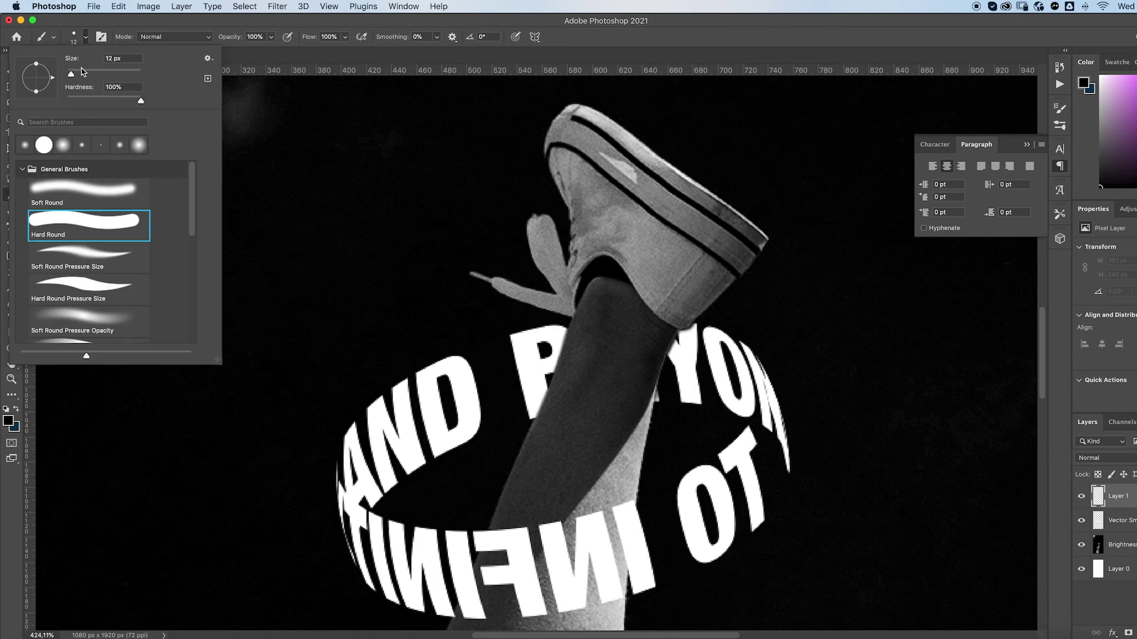
left_click(106, 198)
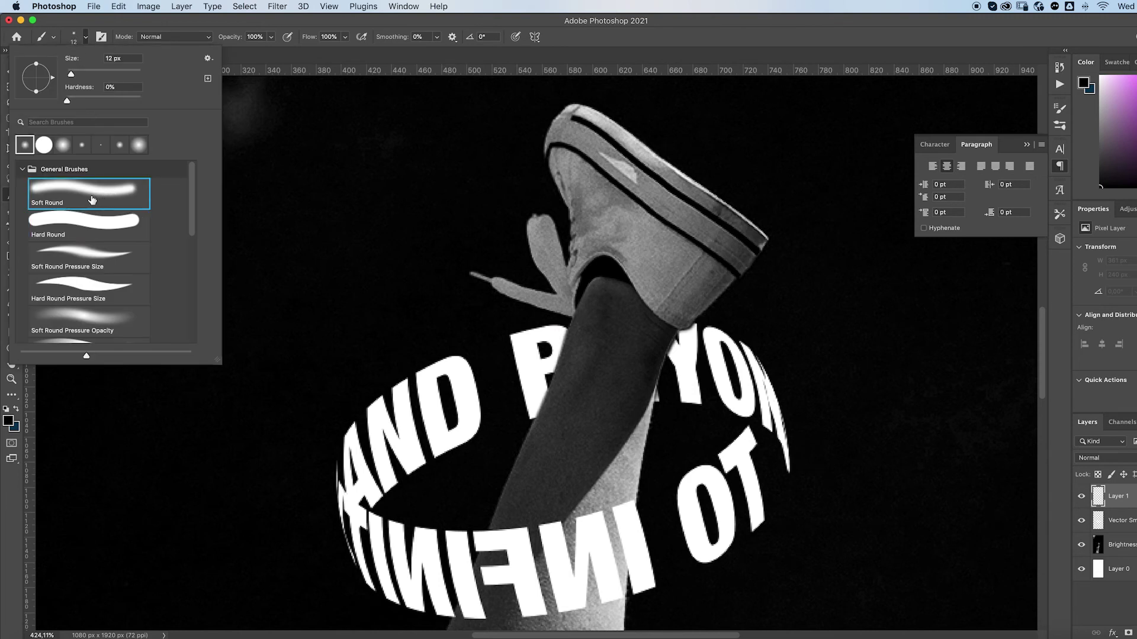
left_click(562, 328)
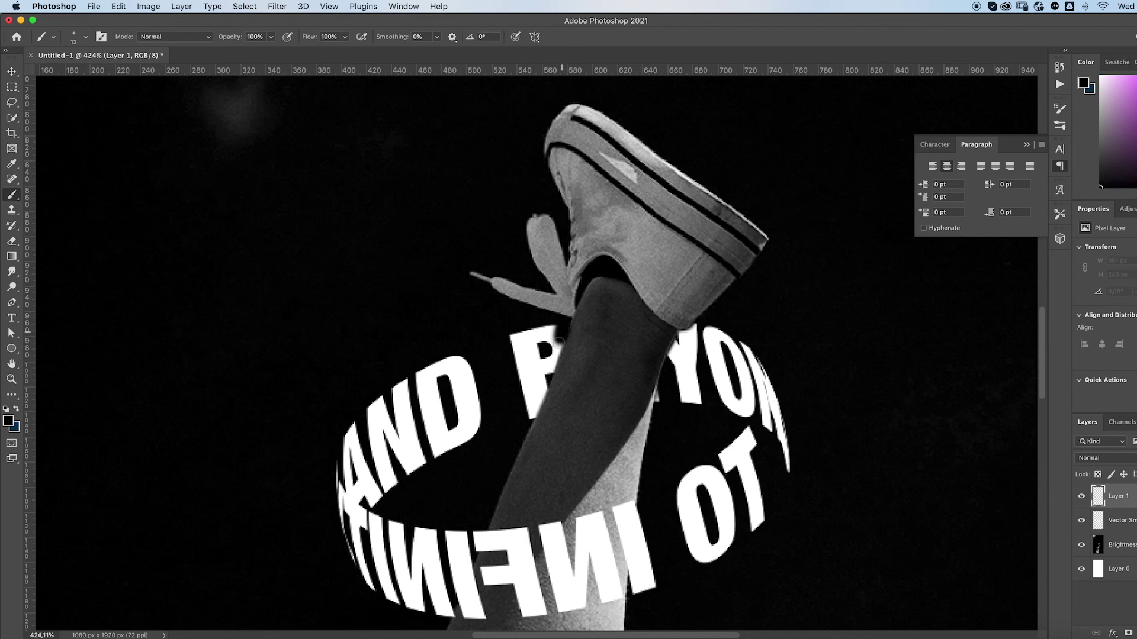
mouse_move(559, 340)
left_mouse_down()
mouse_move(533, 416)
mouse_move(561, 330)
left_mouse_up()
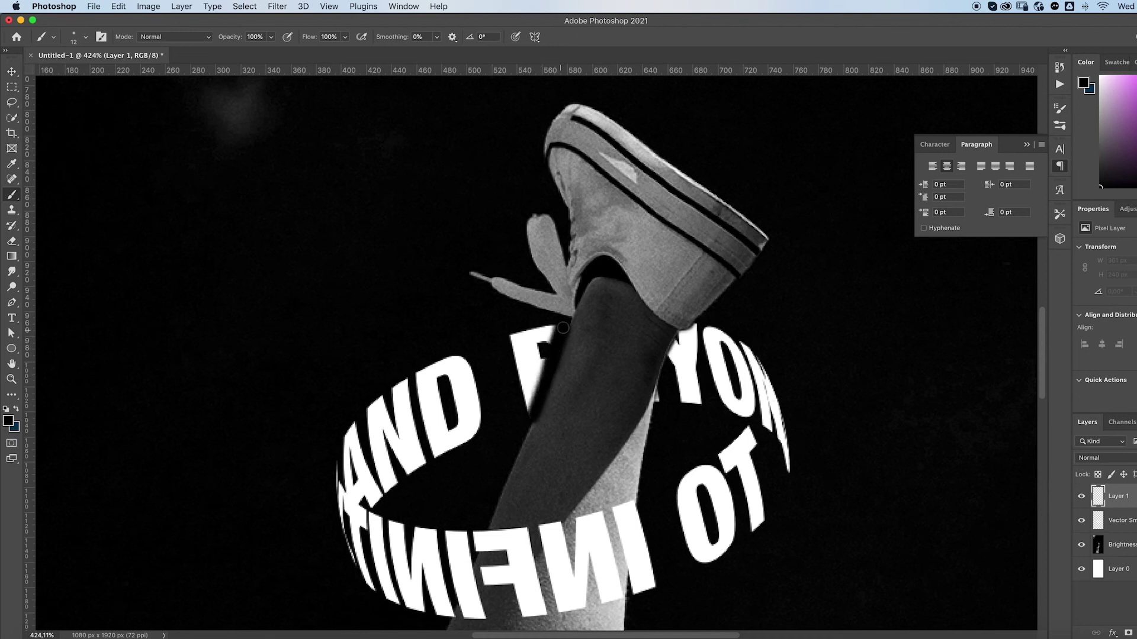
mouse_move(665, 396)
left_mouse_down()
mouse_move(675, 345)
mouse_move(697, 326)
mouse_move(668, 371)
mouse_move(659, 418)
mouse_move(717, 432)
left_mouse_up()
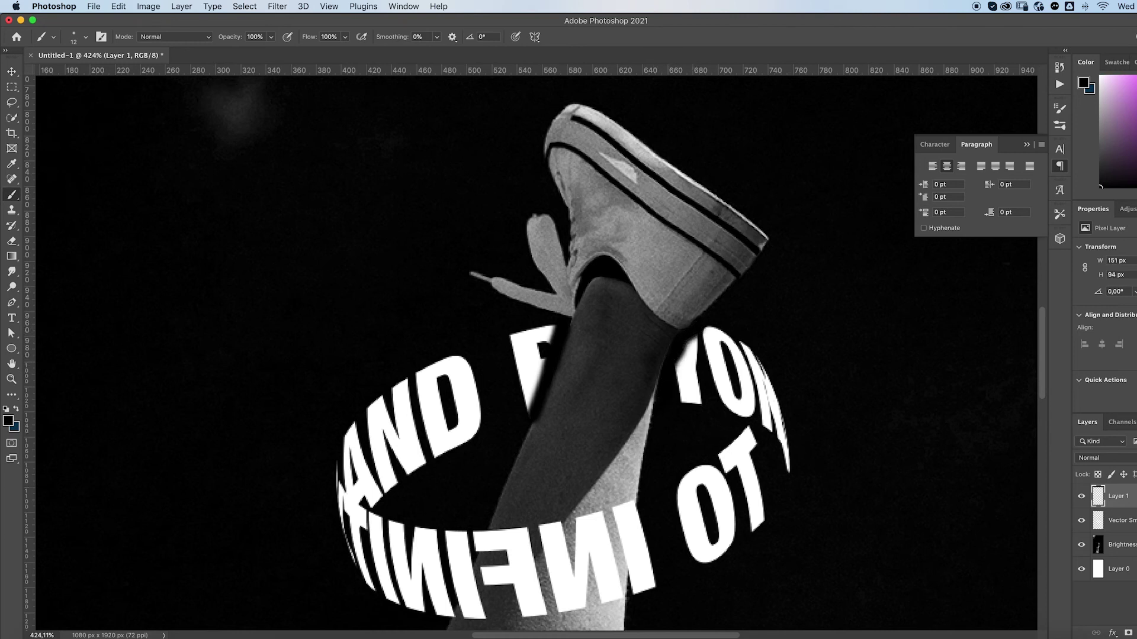
key("super+z")
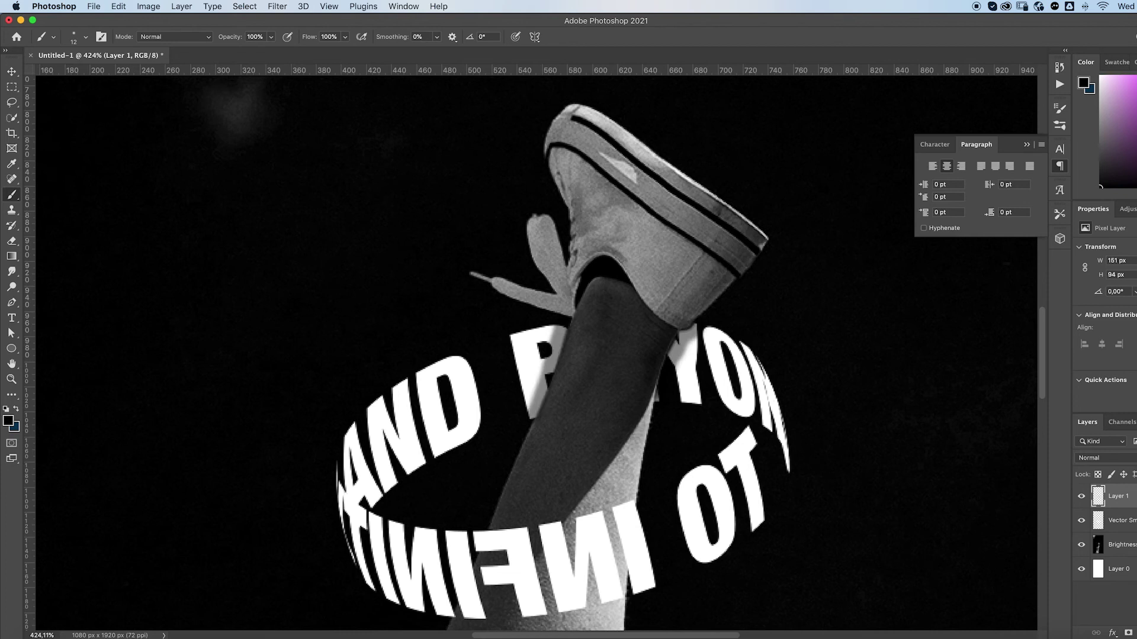
key("super+z")
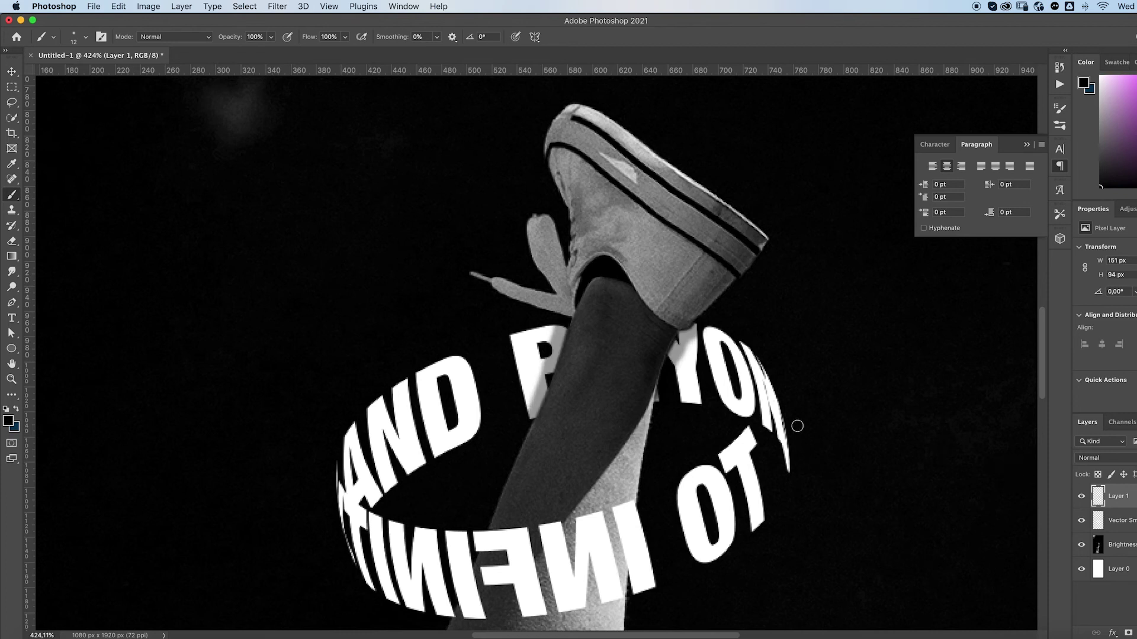
key("z")
left_click_drag(667, 370, 610, 378)
Step: Rename the vector smart object copy layer to 'text'
key("v")
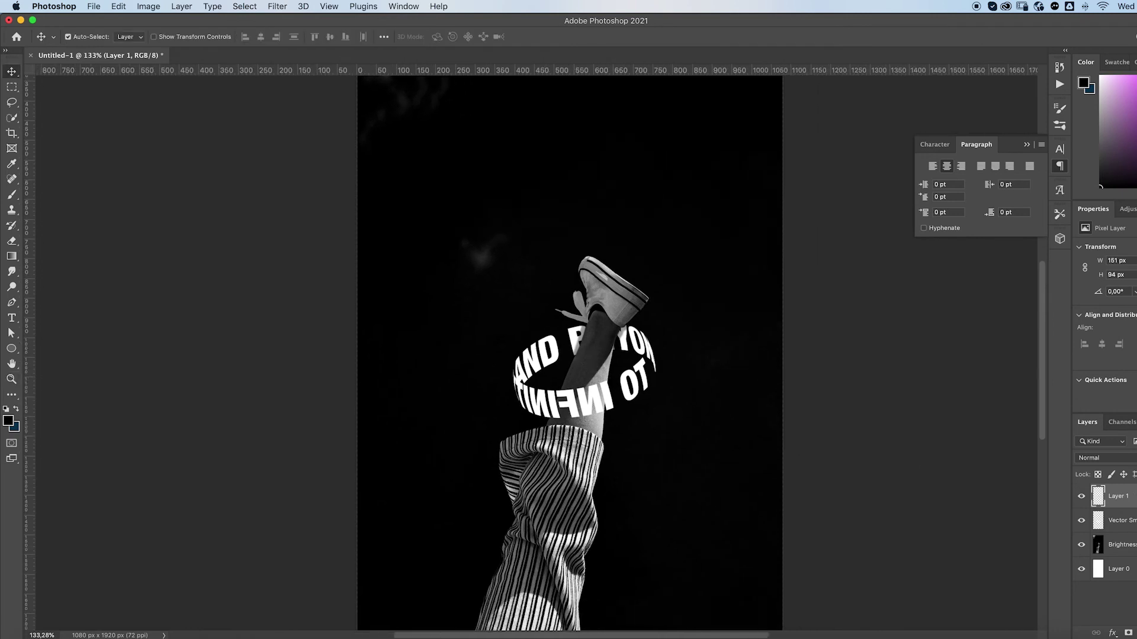
double_click(1117, 520)
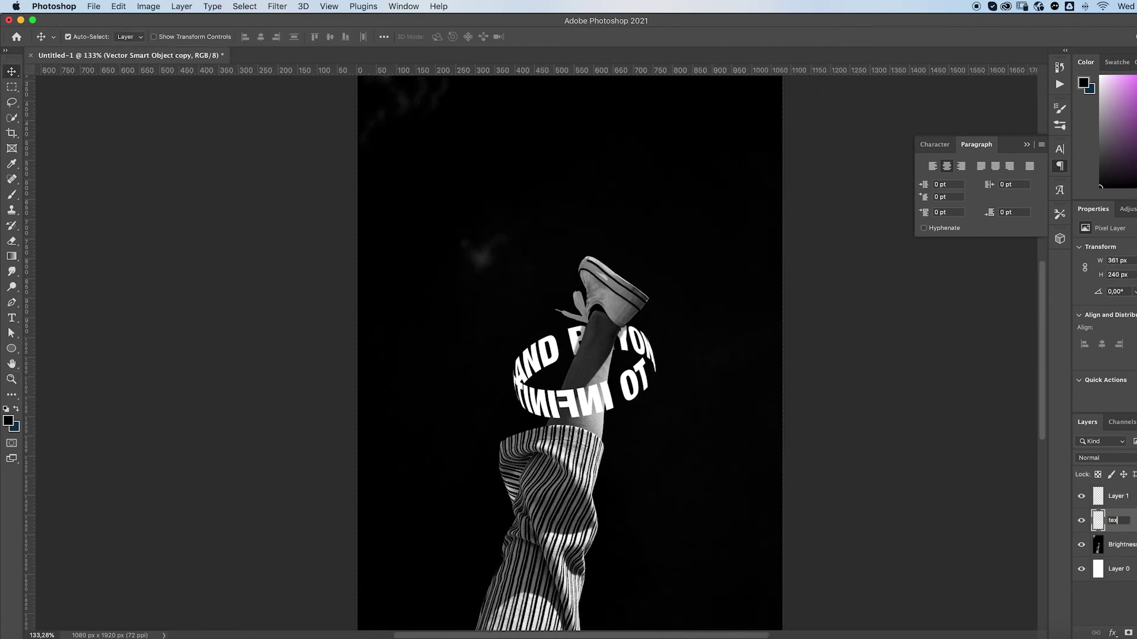
key("Return")
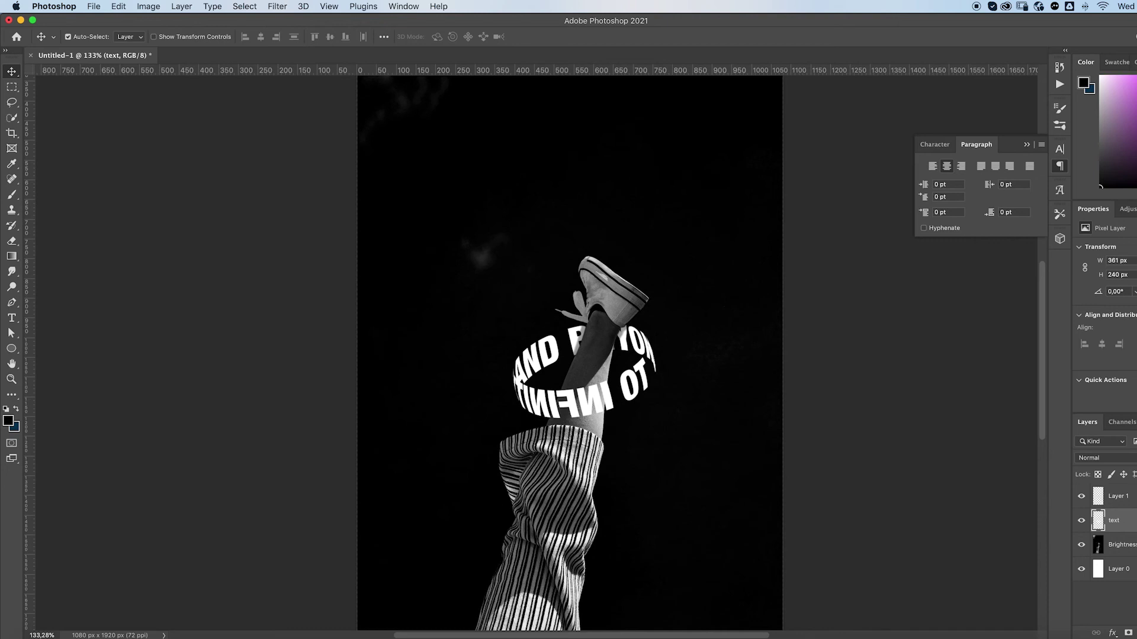
Step: Give the text layer a white Outer Glow at 68% opacity and 27 px size
double_click(1125, 521)
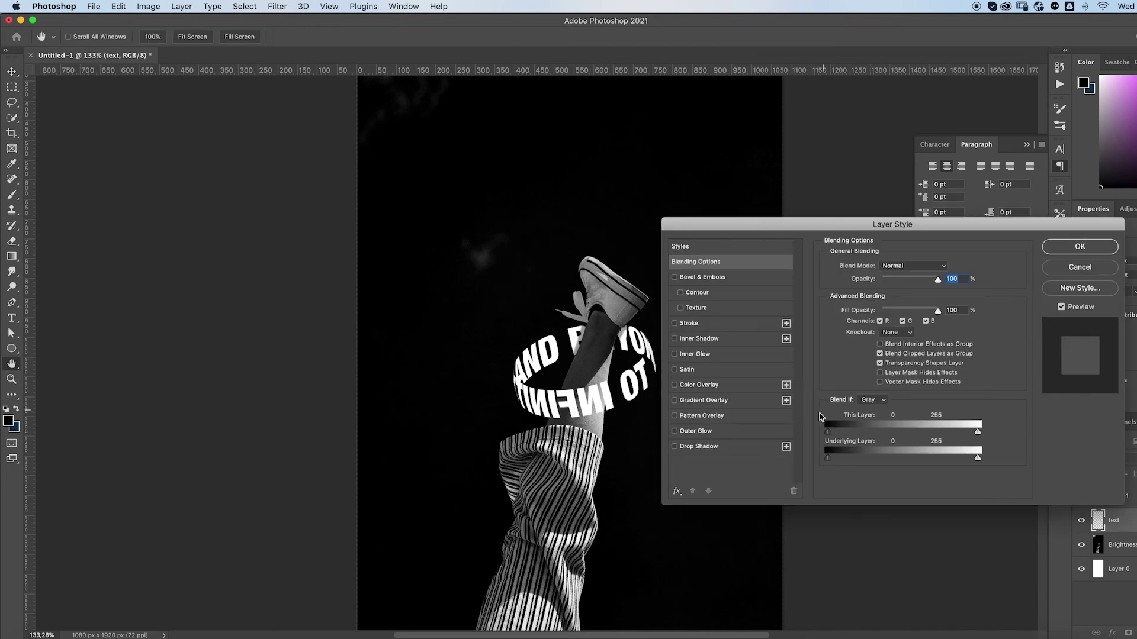
left_click(697, 432)
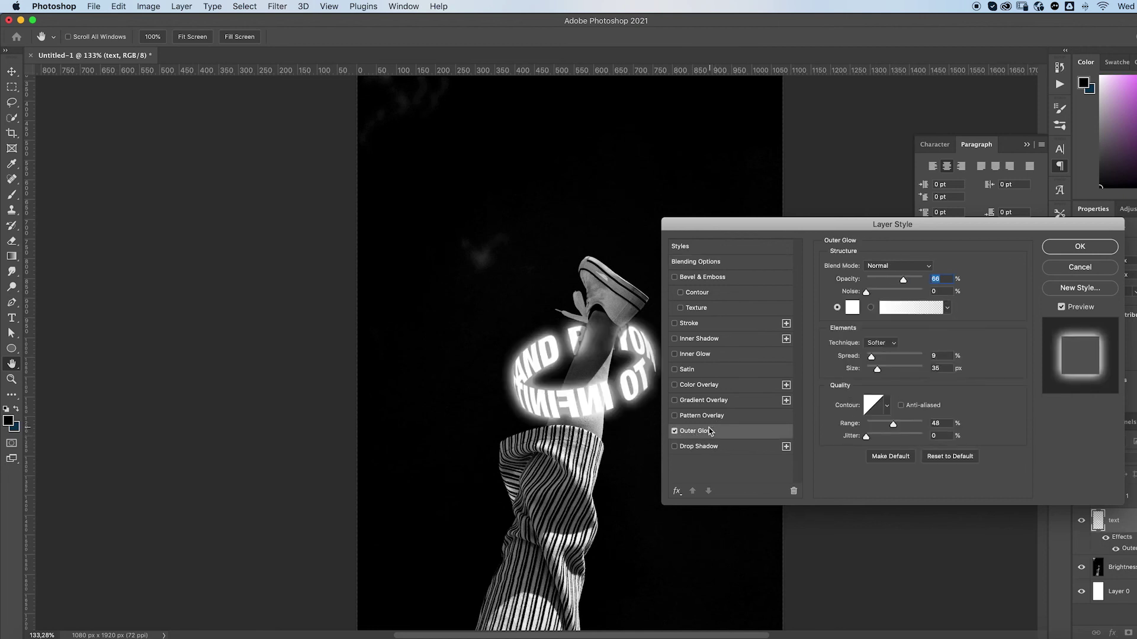
left_click_drag(723, 228, 755, 249)
mouse_move(935, 301)
left_mouse_down()
mouse_move(913, 303)
mouse_move(936, 303)
left_mouse_up()
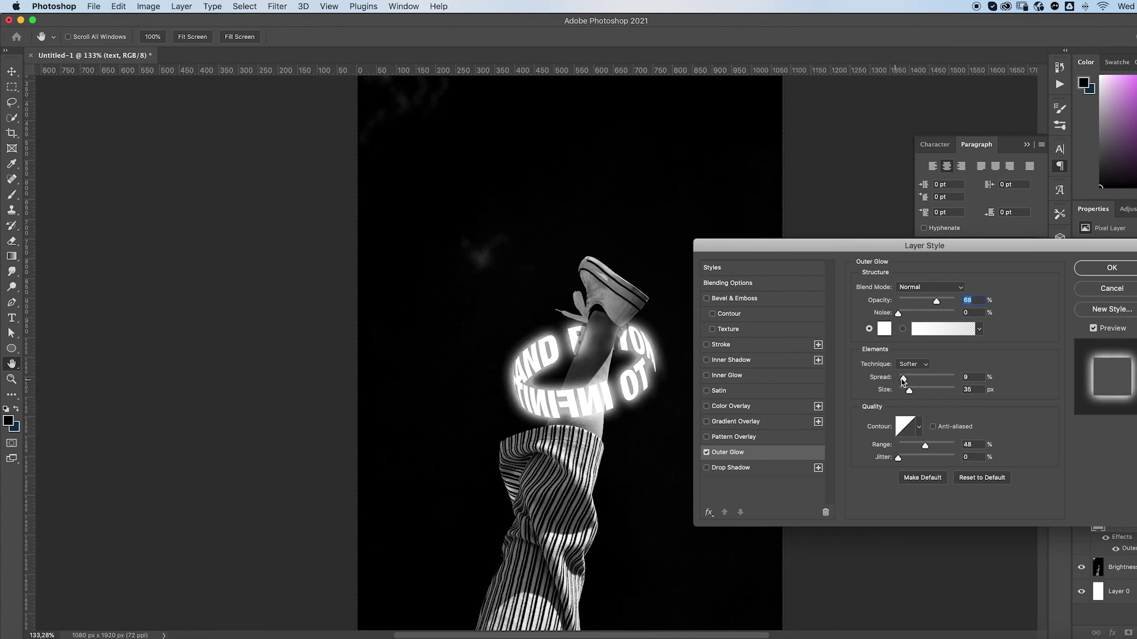
mouse_move(909, 394)
left_mouse_down()
mouse_move(922, 394)
mouse_move(910, 395)
left_mouse_up()
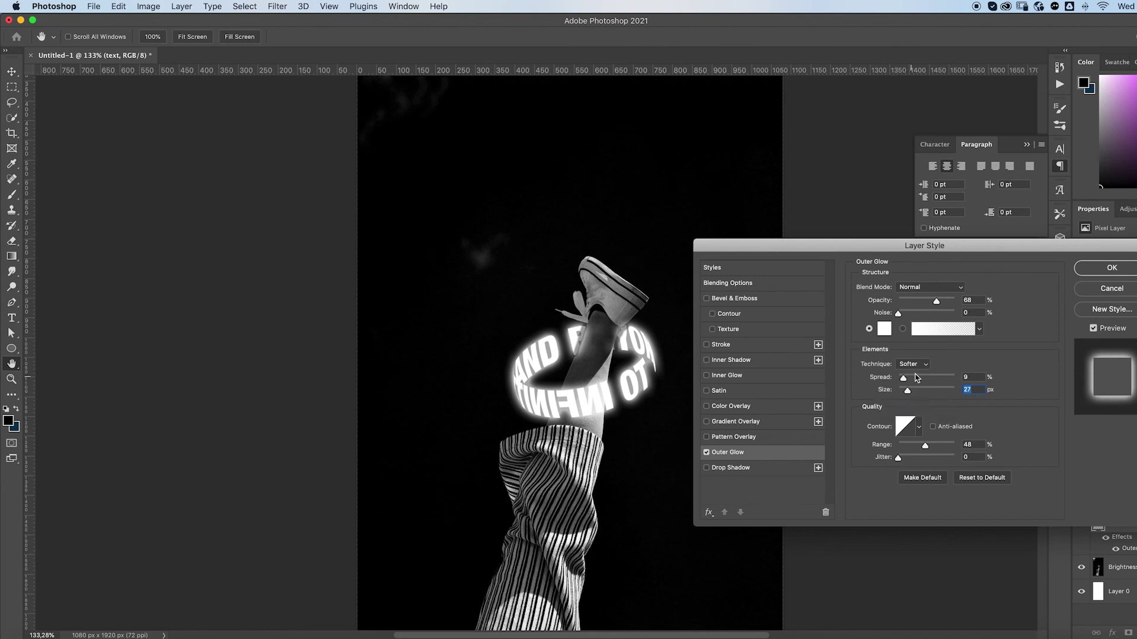
left_click(1111, 267)
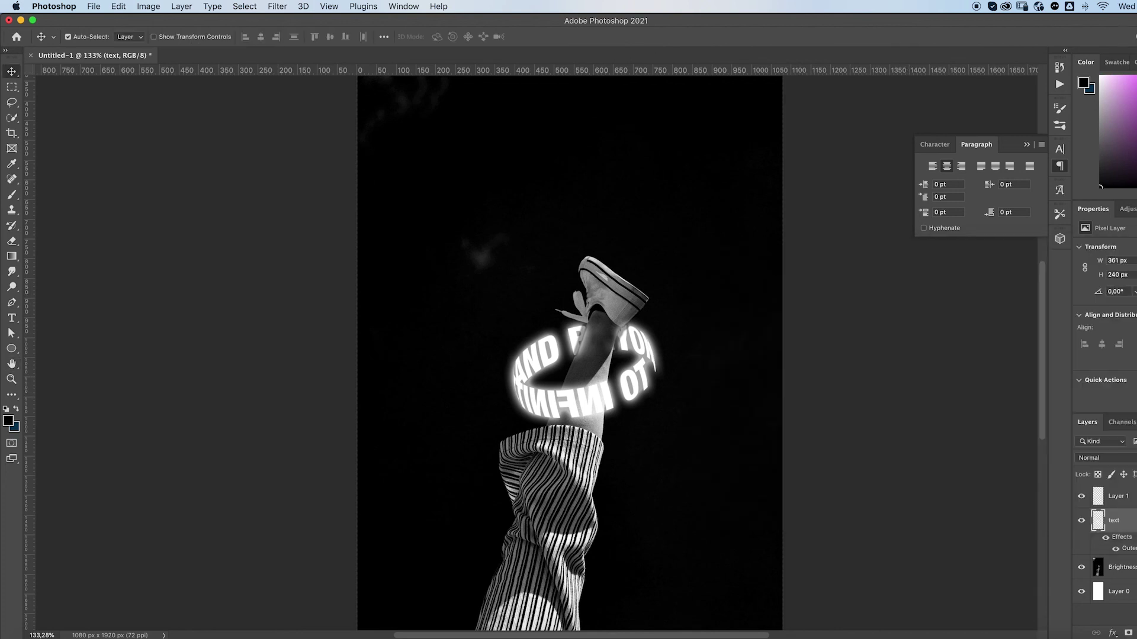
Step: Rasterize the text layer's style so the outer glow becomes pixels
right_click(1116, 520)
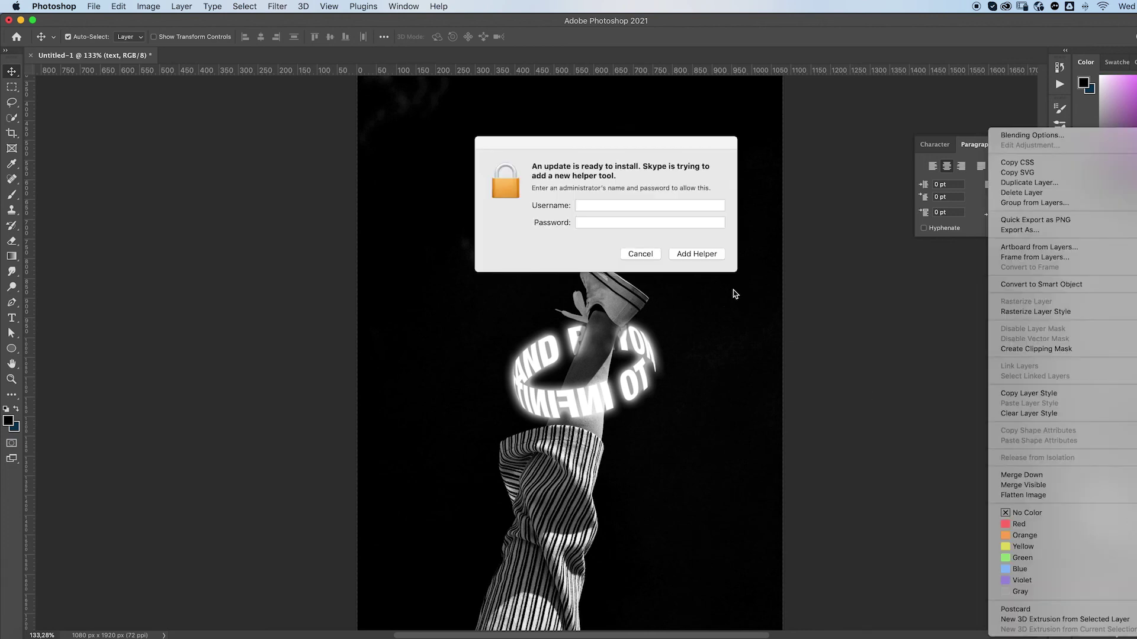
left_click(628, 254)
right_click(1116, 520)
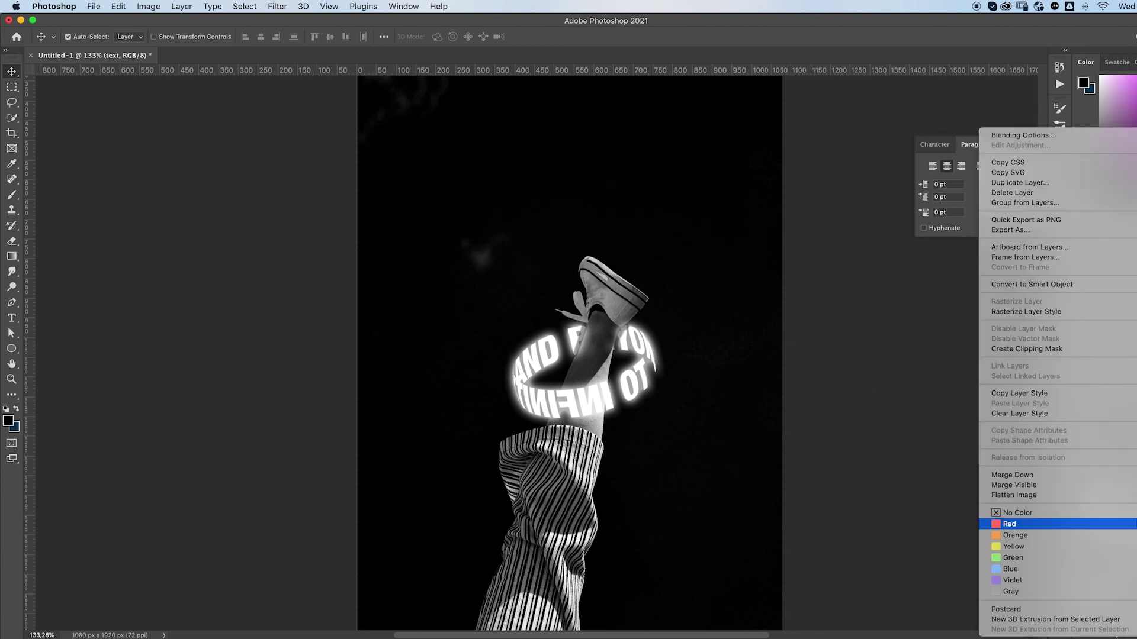
left_click(1042, 312)
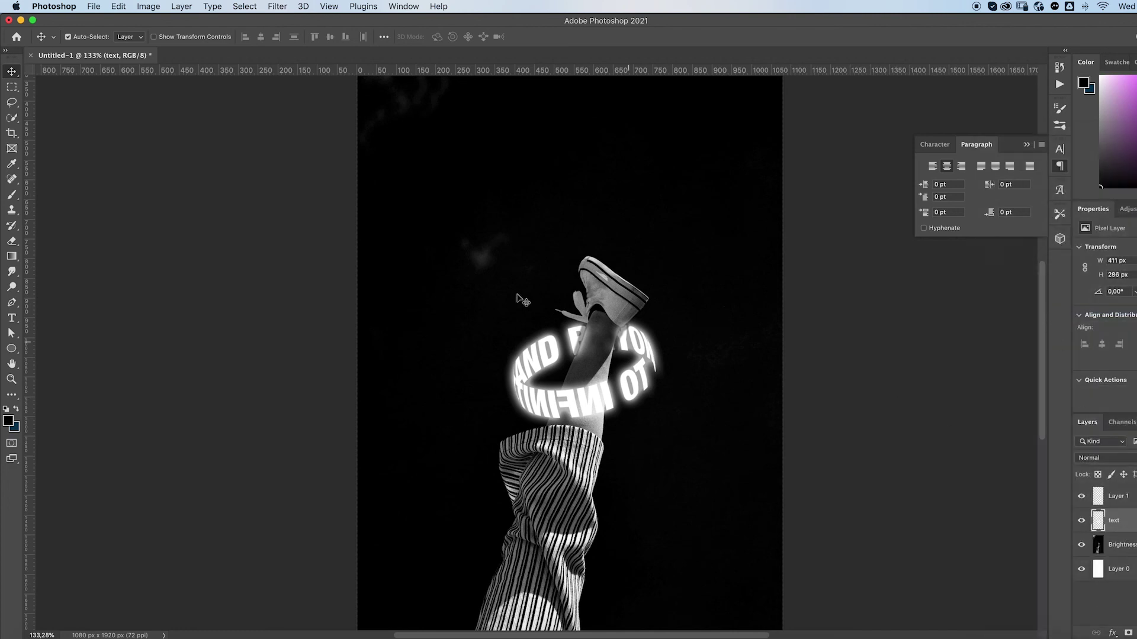
Step: Erase the glow covering the leg so the ring wraps behind it
scroll(613, 332, "up", 2)
scroll(599, 344, "up", 2)
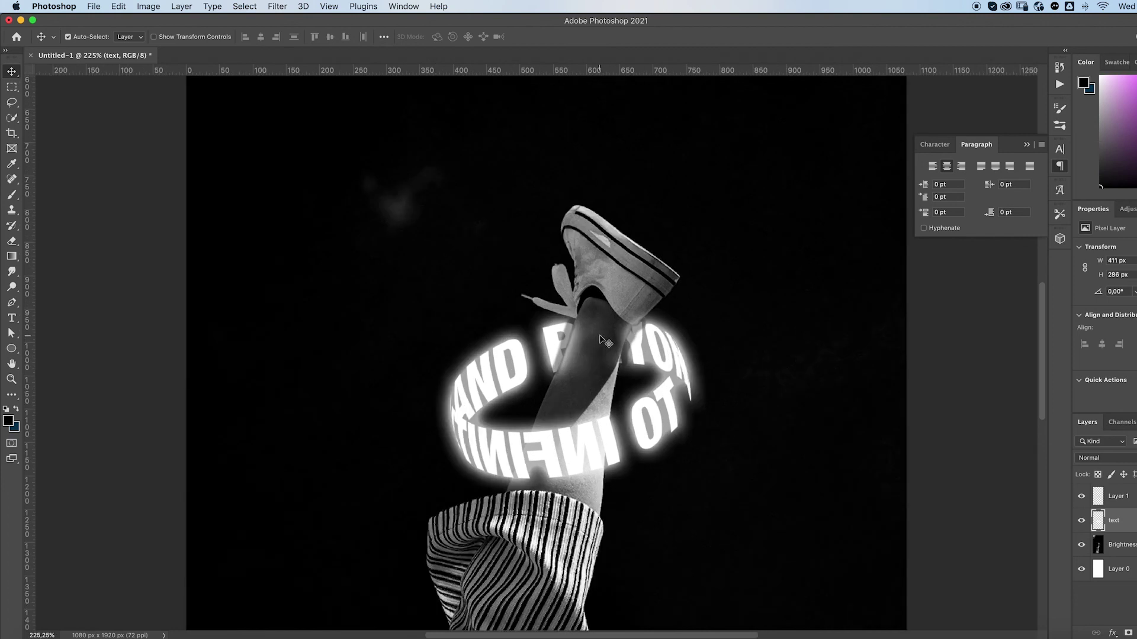
key("e")
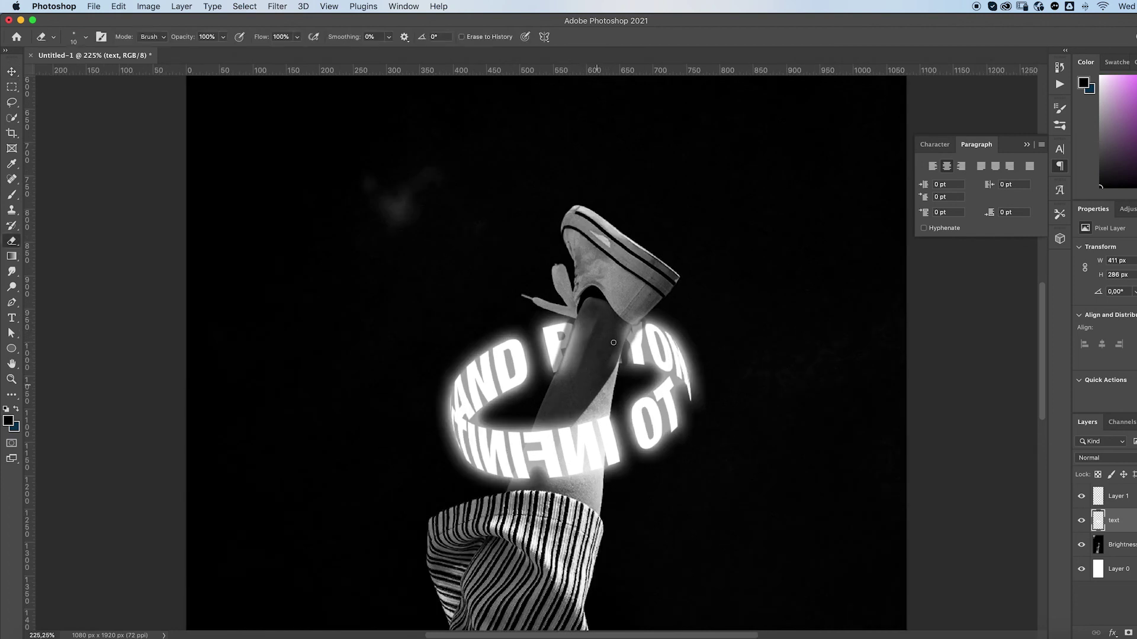
mouse_move(611, 369)
left_mouse_down()
mouse_move(627, 321)
mouse_move(609, 356)
mouse_move(609, 323)
mouse_move(639, 312)
left_mouse_up()
left_click_drag(626, 324, 625, 330)
mouse_move(577, 375)
left_mouse_down()
mouse_move(593, 326)
mouse_move(562, 381)
mouse_move(585, 318)
mouse_move(563, 375)
left_mouse_up()
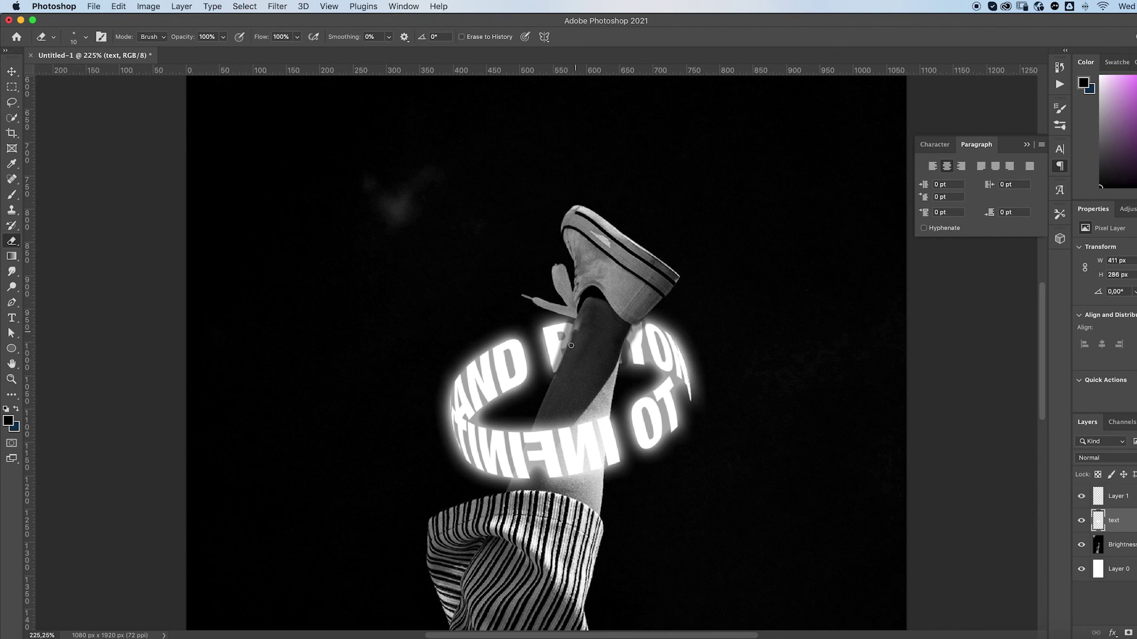
left_click_drag(575, 332, 570, 348)
scroll(596, 370, "down", 5)
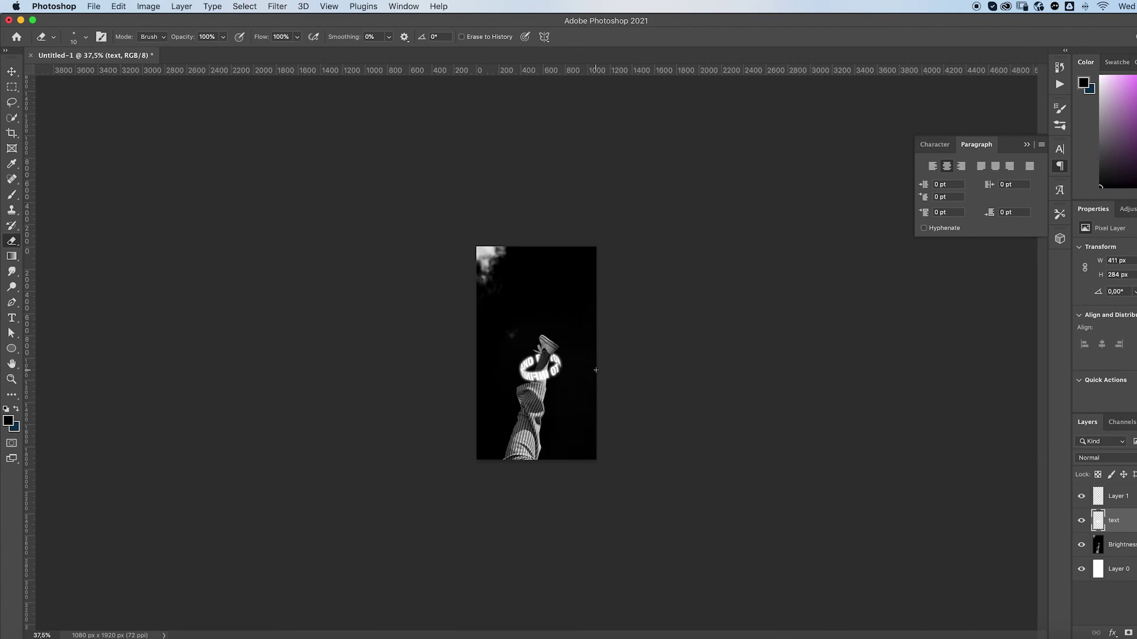
scroll(596, 370, "up", 1)
key("v")
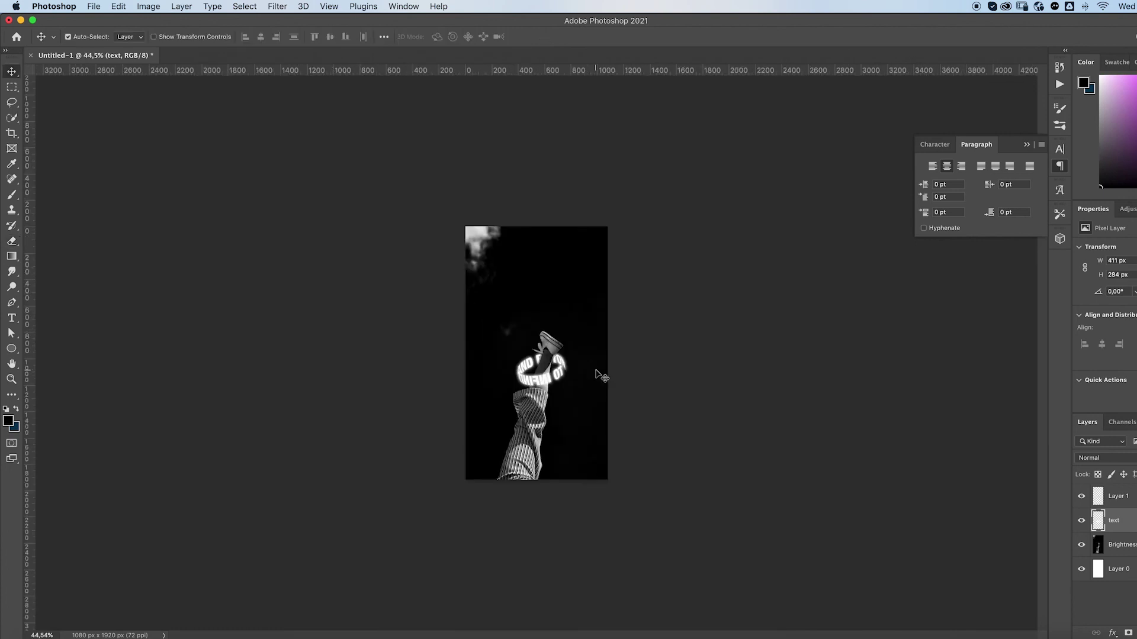
key("z")
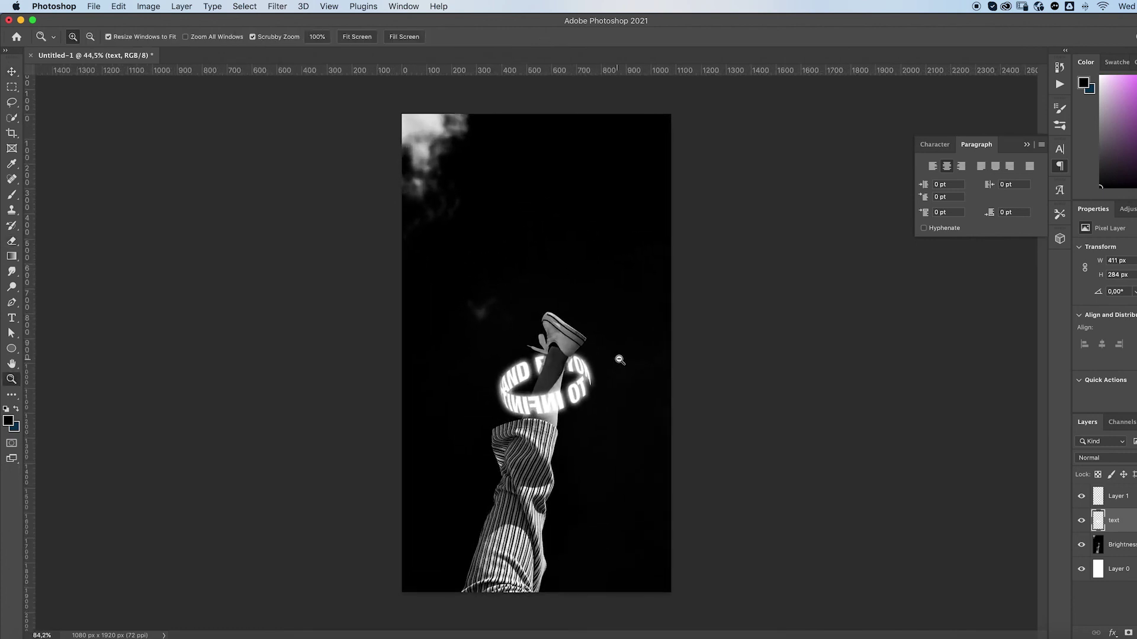